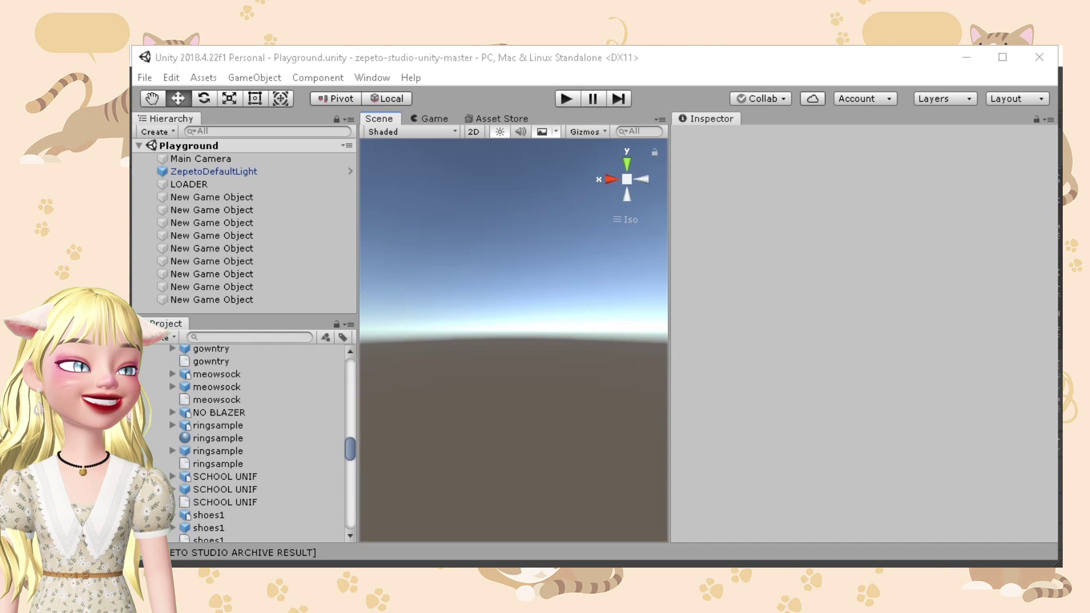
Examine the ringsample model's material import settings and its 3D preview.
left_click_drag(669, 326, 741, 327)
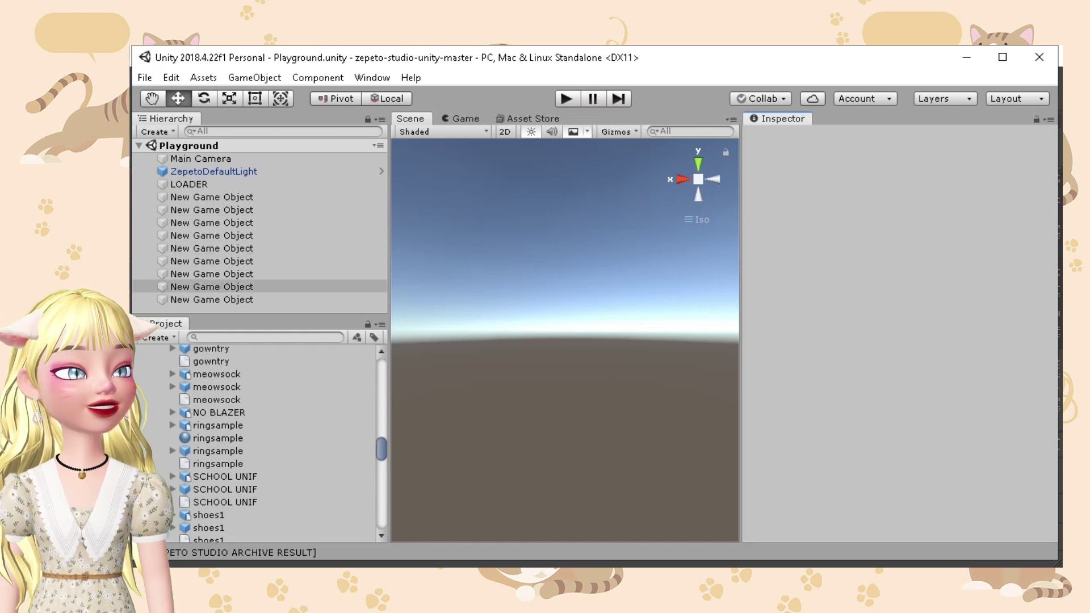
scroll(278, 442, "up", 2)
scroll(278, 443, "up", 2)
scroll(278, 442, "down", 4)
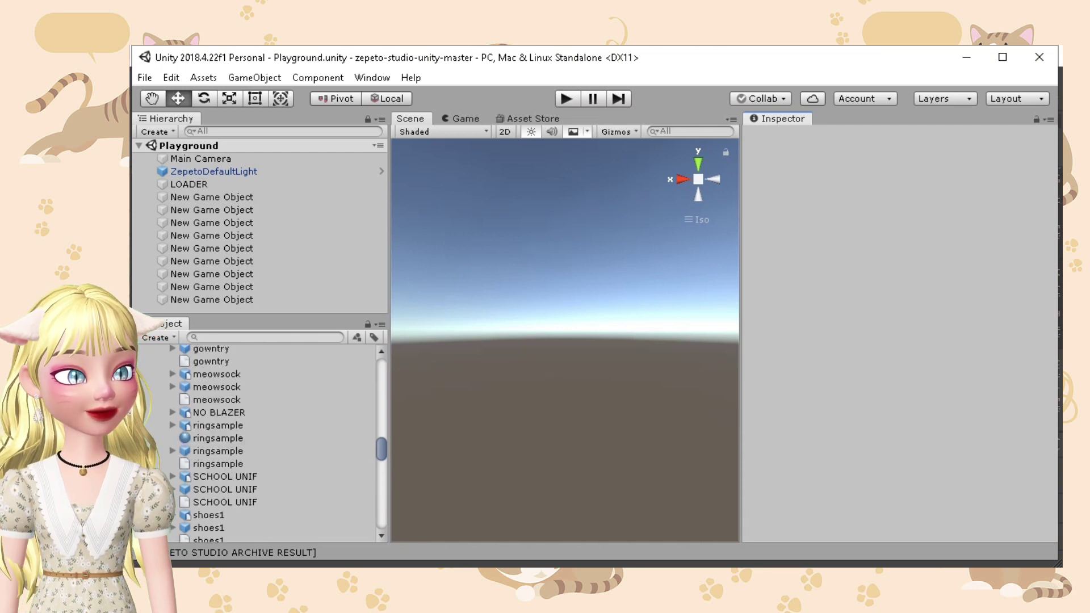
left_click(218, 425)
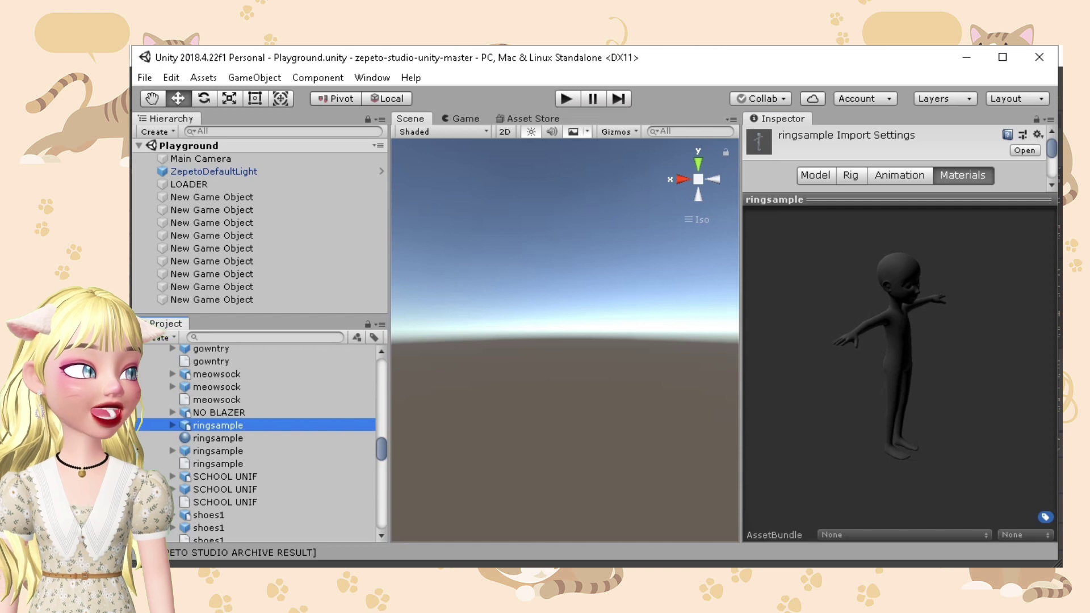
left_click_drag(993, 340, 1032, 372)
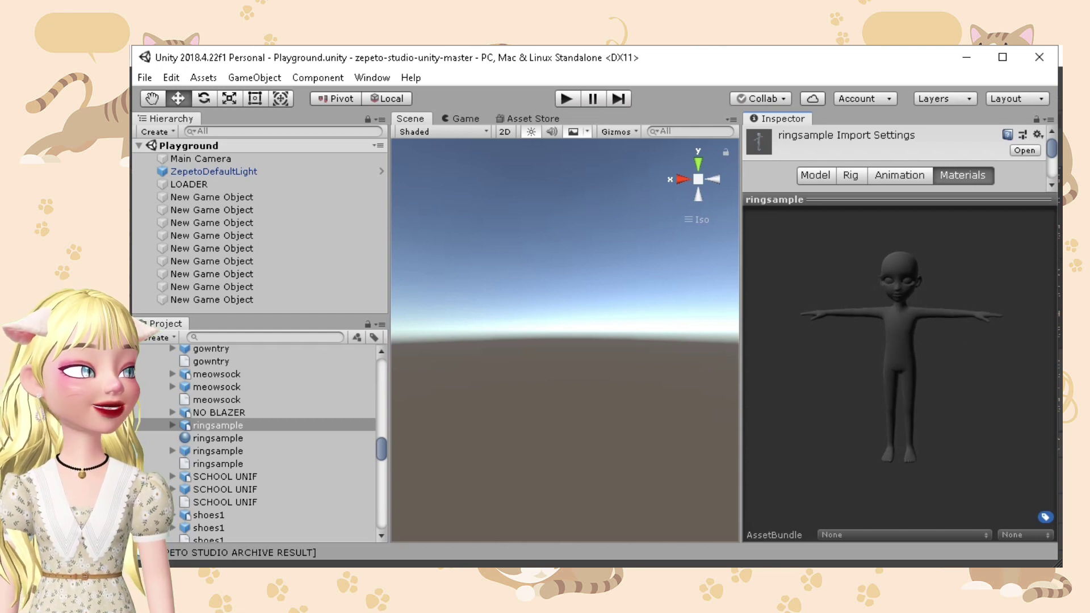
left_click_drag(900, 200, 899, 376)
scroll(899, 256, "down", 2)
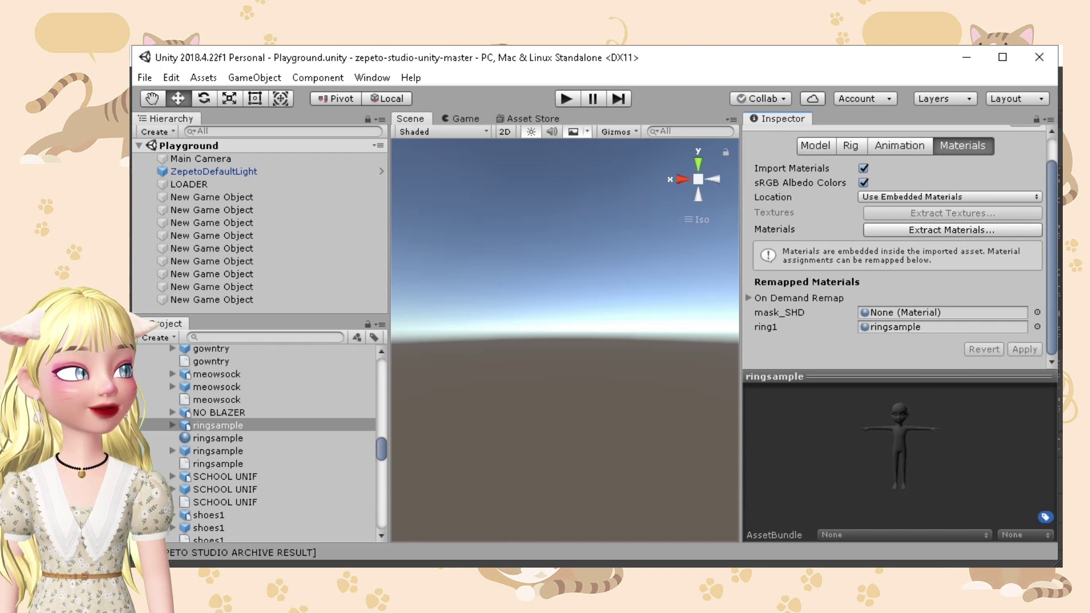
Delete the existing ringsample prefab and the ringsample default asset below it, keeping the source model and material.
left_click(218, 450)
scroll(894, 248, "up", 1)
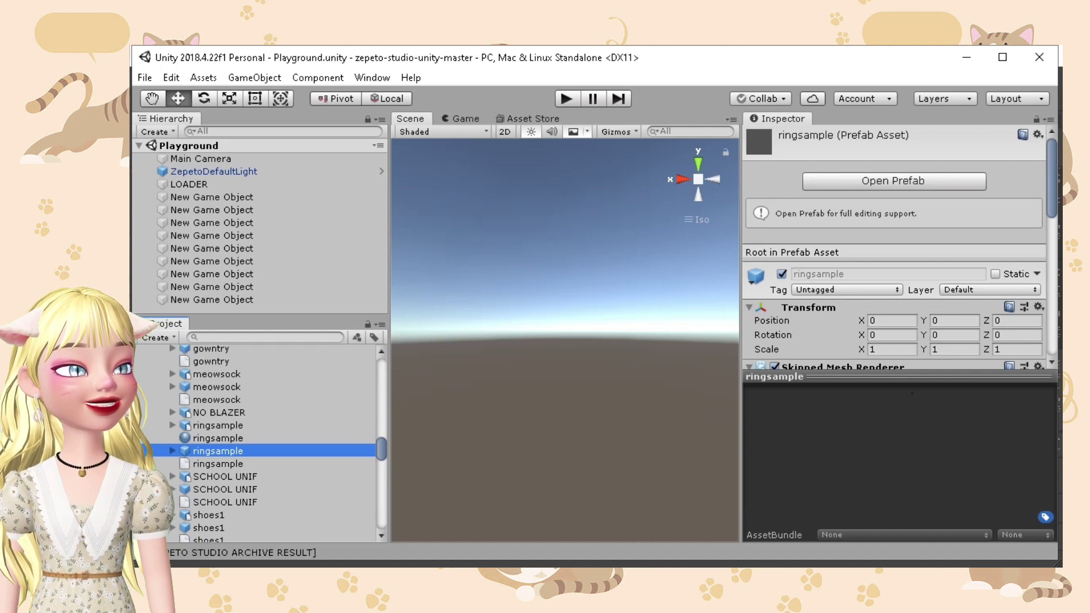
left_click(218, 426)
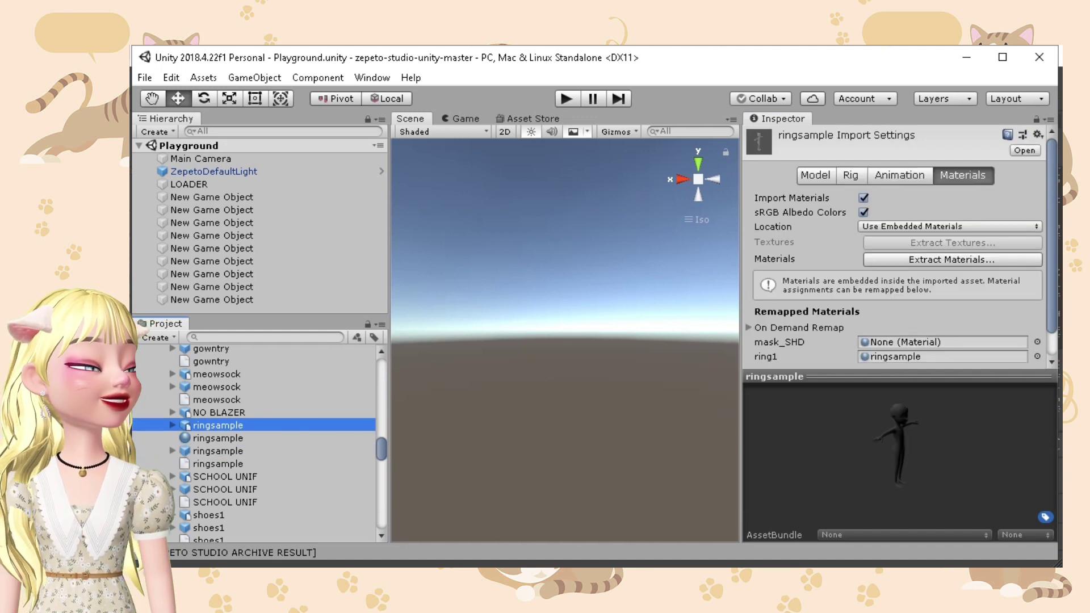
left_click(218, 450)
left_click(217, 464, "ctrl")
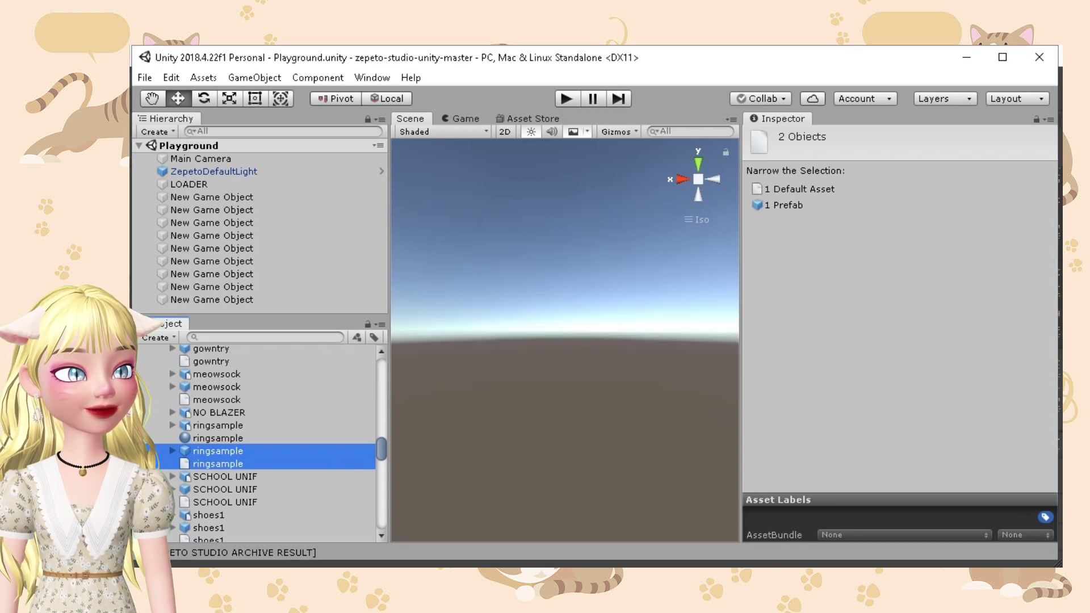
key("Delete")
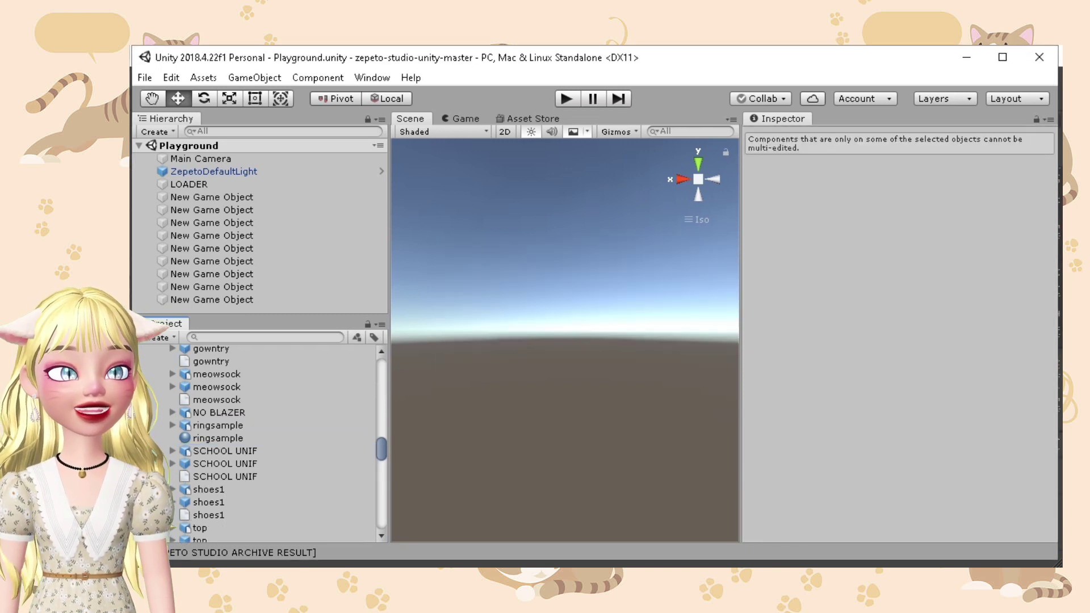
Convert the ringsample model to ZEPETO style.
left_click(218, 425)
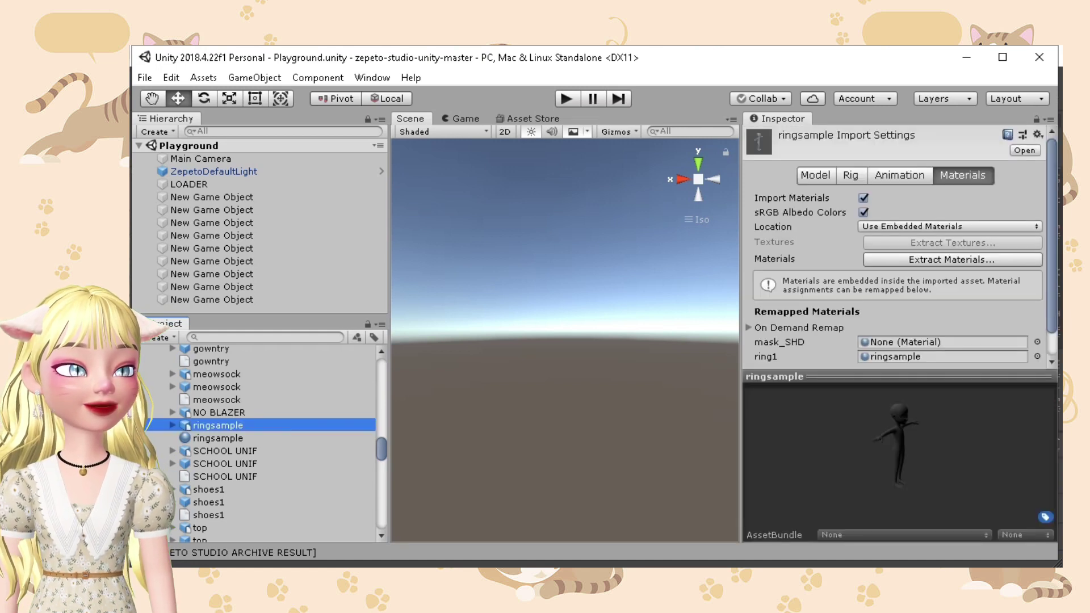
right_click(220, 425)
mouse_move(306, 461)
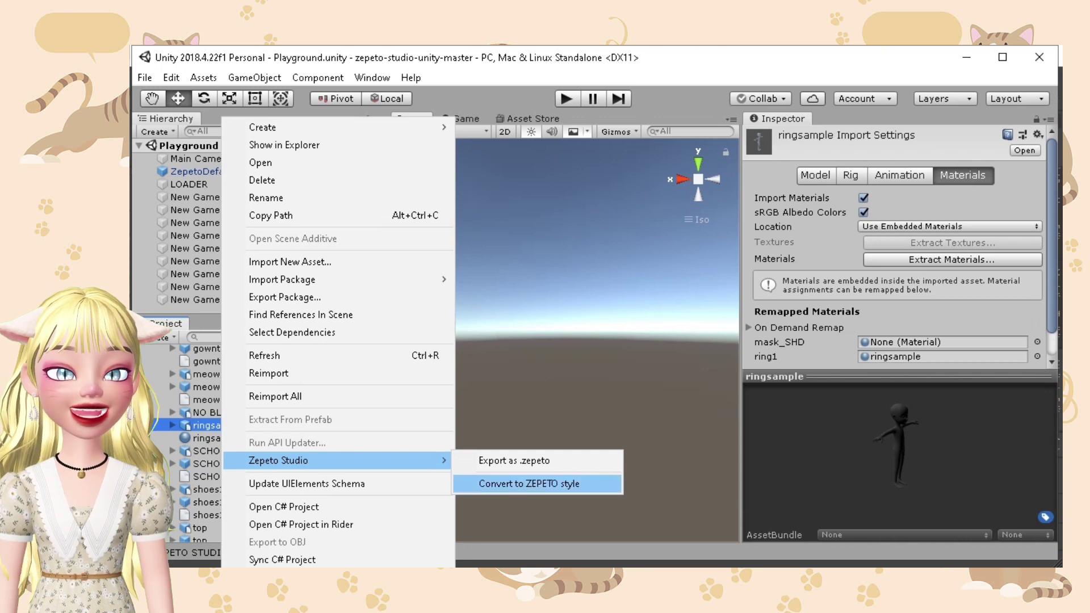
left_click(529, 483)
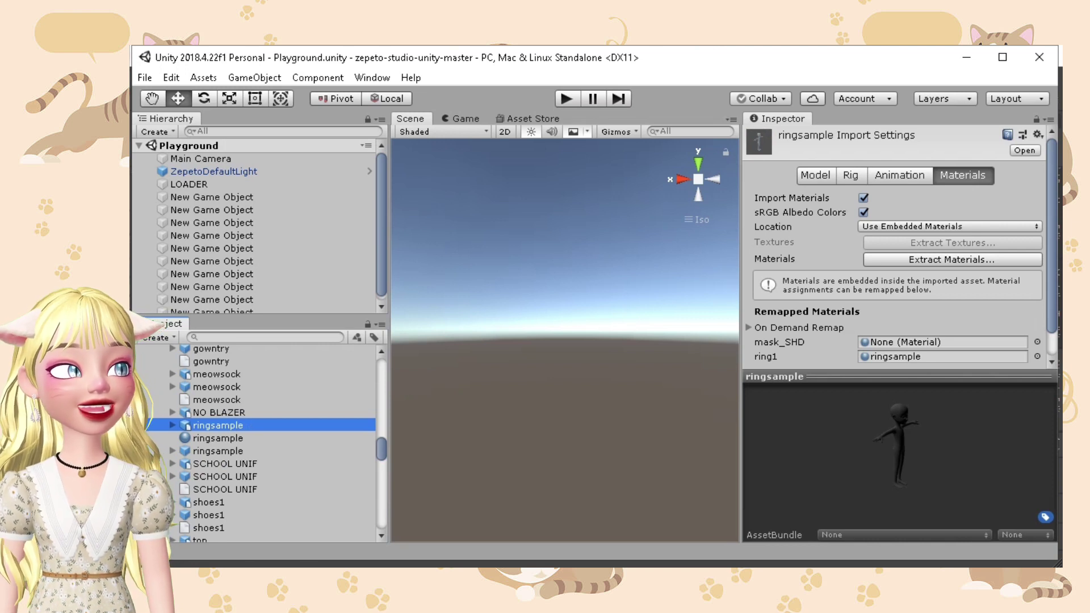
Open the converted ringsample prefab for editing and add a Particle System as a child of its root object.
left_click(217, 450)
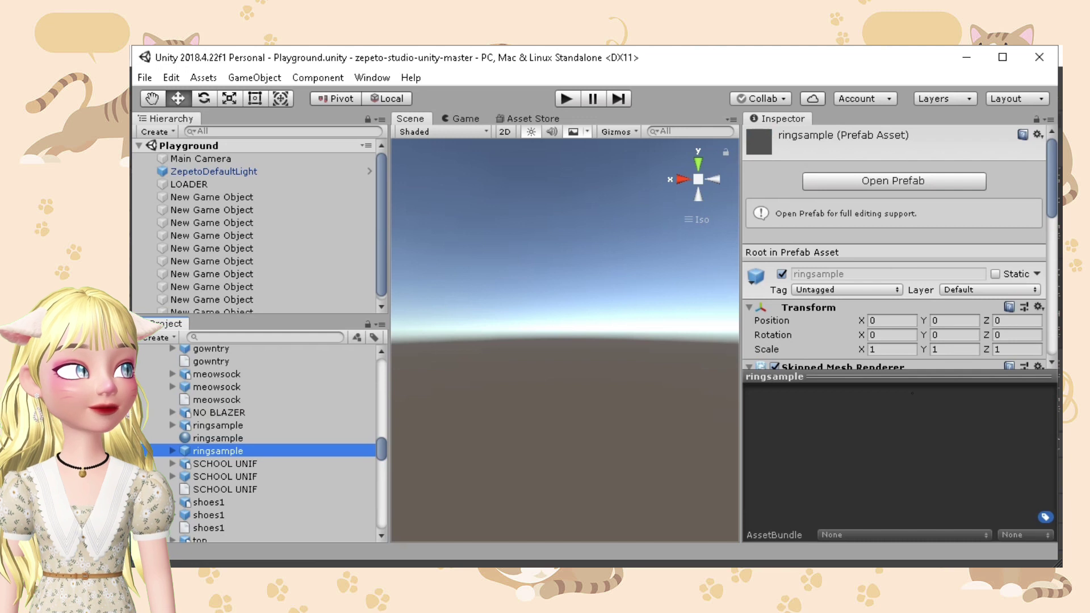
left_click(893, 180)
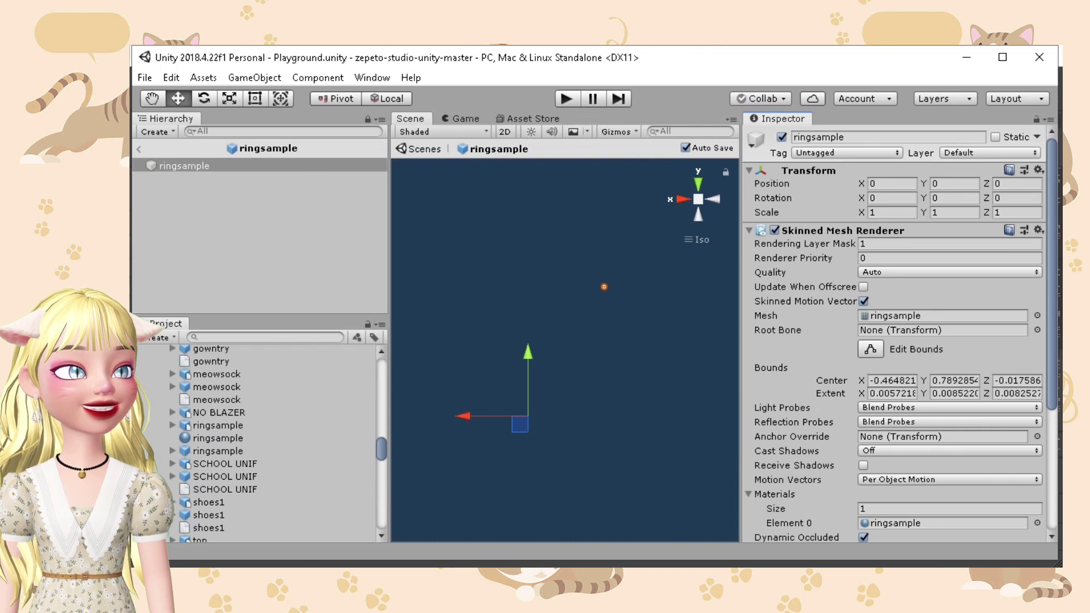
left_click(184, 166)
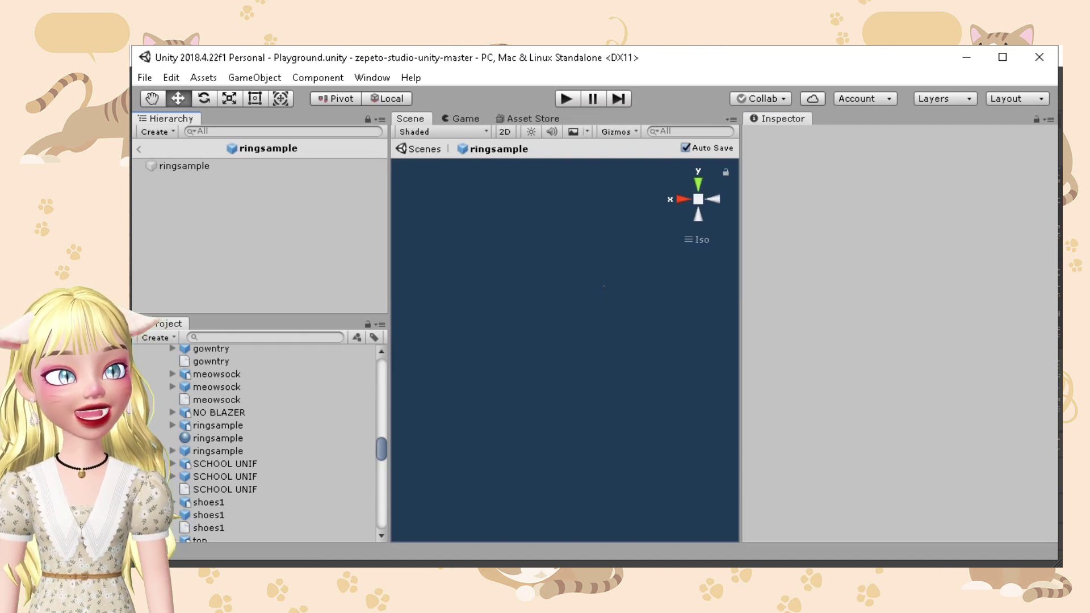
right_click(206, 165)
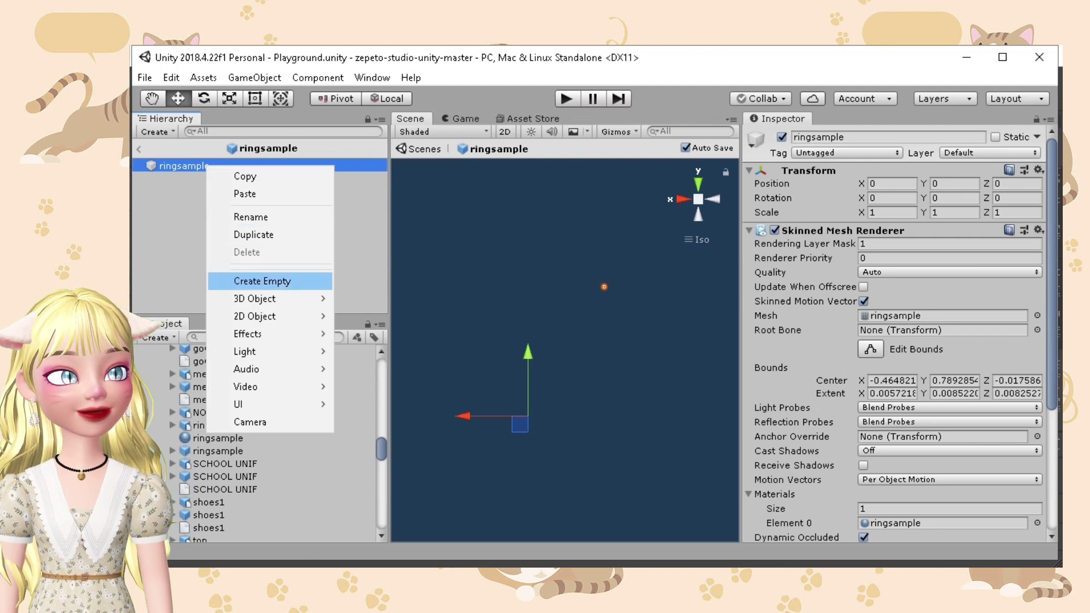
mouse_move(247, 334)
left_click(389, 334)
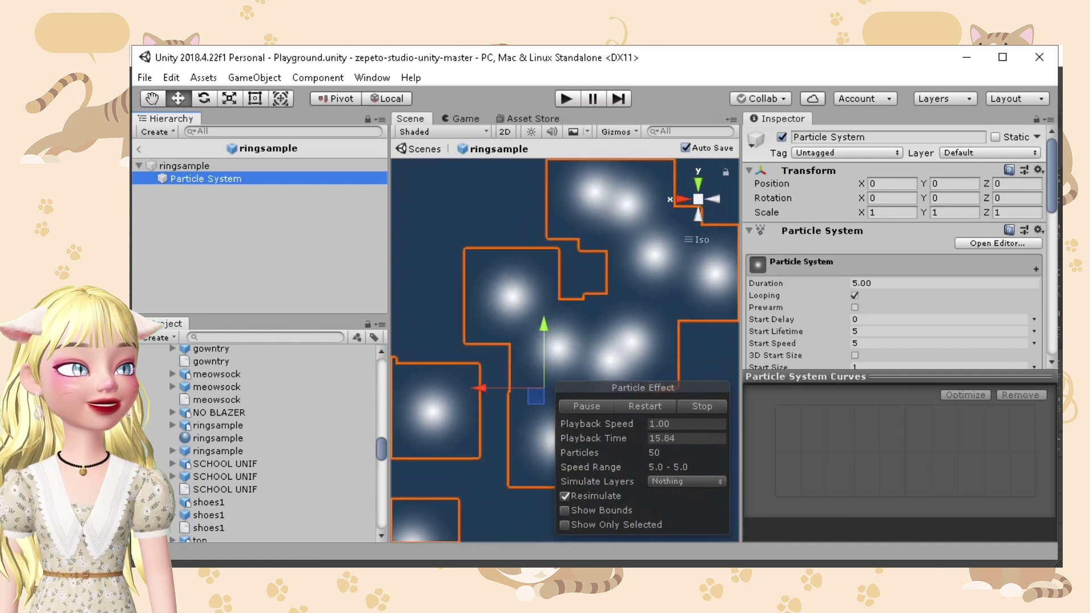
Rotate the Particle System so that its X rotation is 90 and the particles fall downward.
key("e")
left_click_drag(544, 357, 544, 529)
left_click_drag(544, 459, 543, 470)
double_click(875, 198)
double_click(892, 198)
double_click(892, 198)
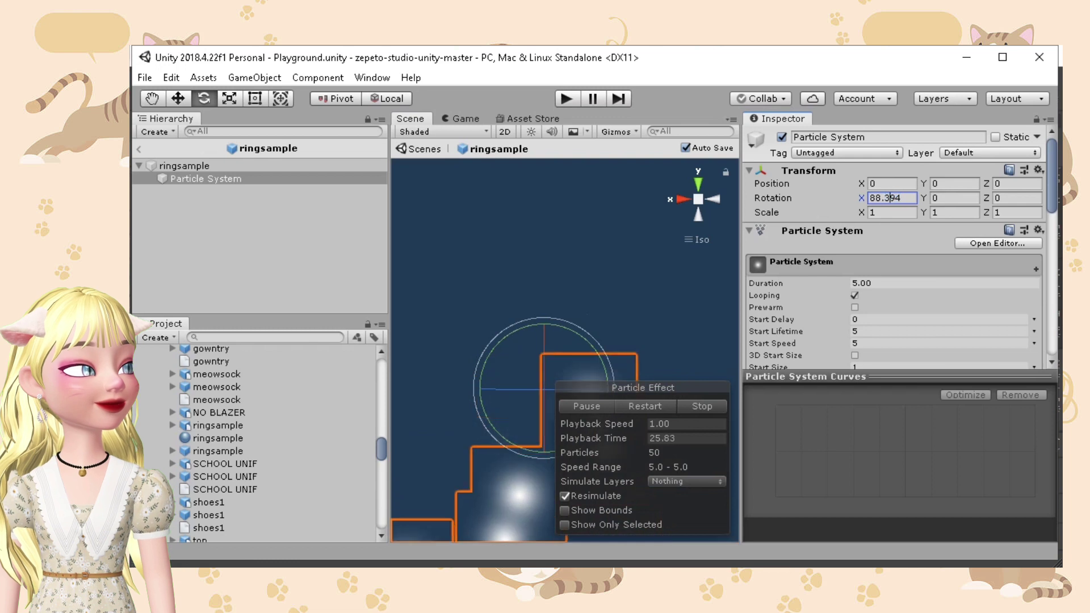
key("BackSpace")
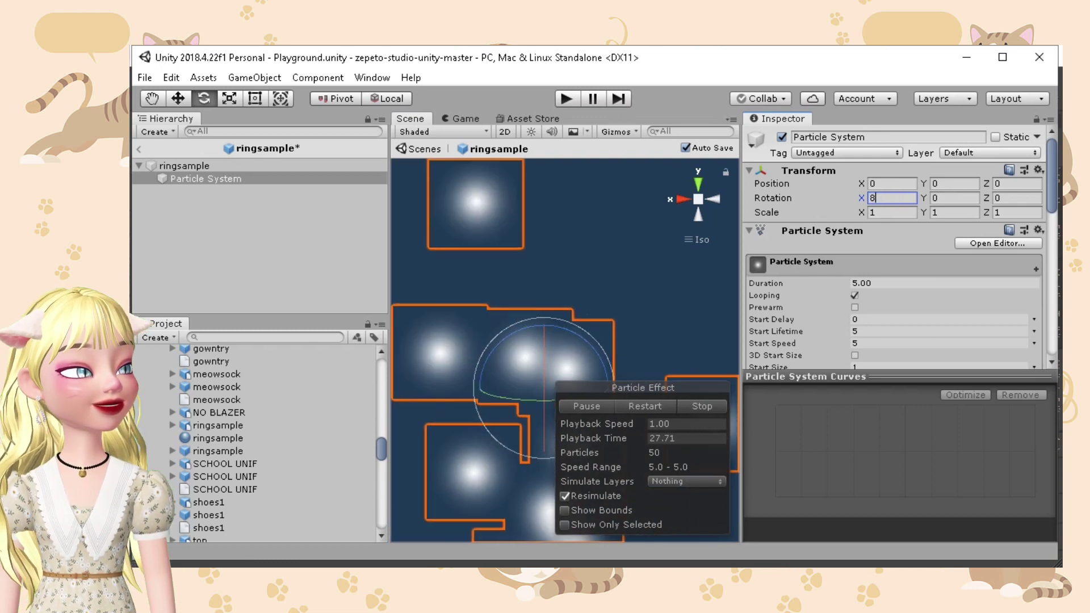
type("90")
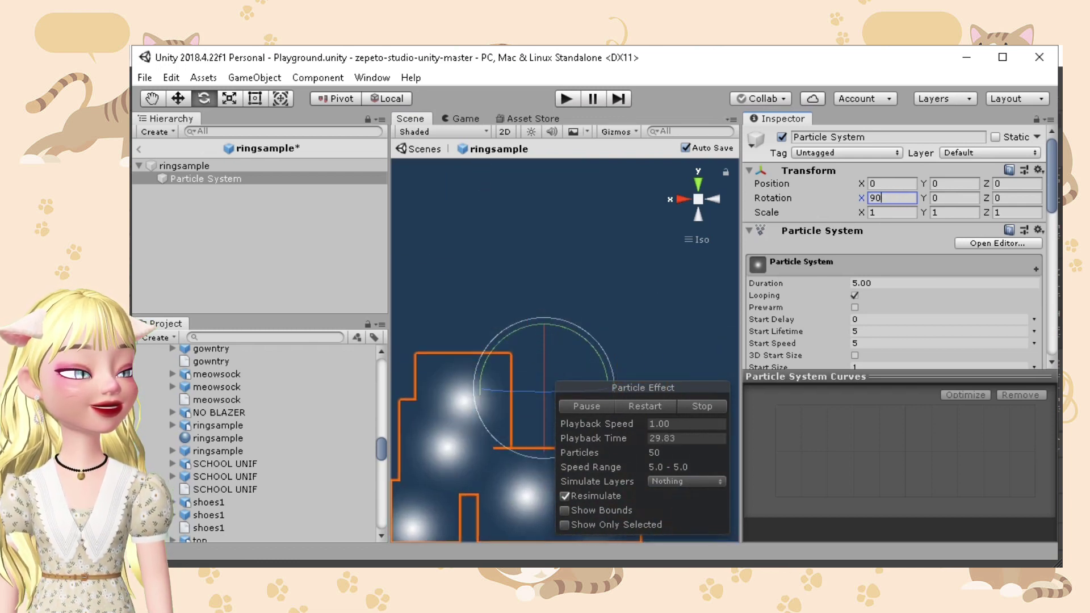
Switch the scene view to perspective and raise the Particle System to about 4.36 on the Y axis.
left_click(702, 240)
scroll(565, 350, "down", 10)
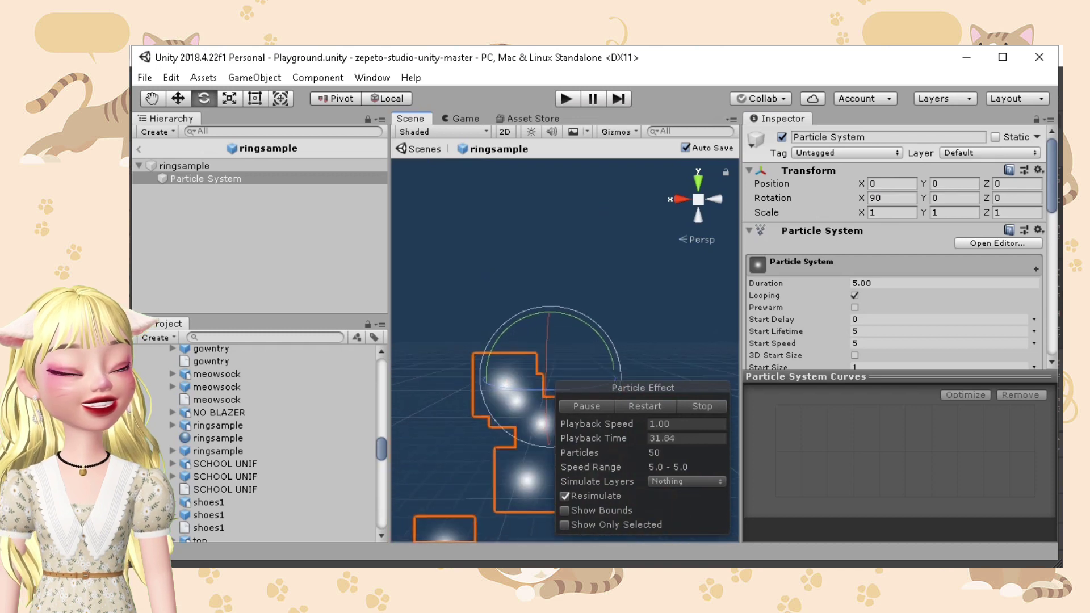
mouse_move(565, 273)
left_mouse_down("alt")
mouse_move(661, 275)
mouse_move(571, 273)
left_mouse_up("alt")
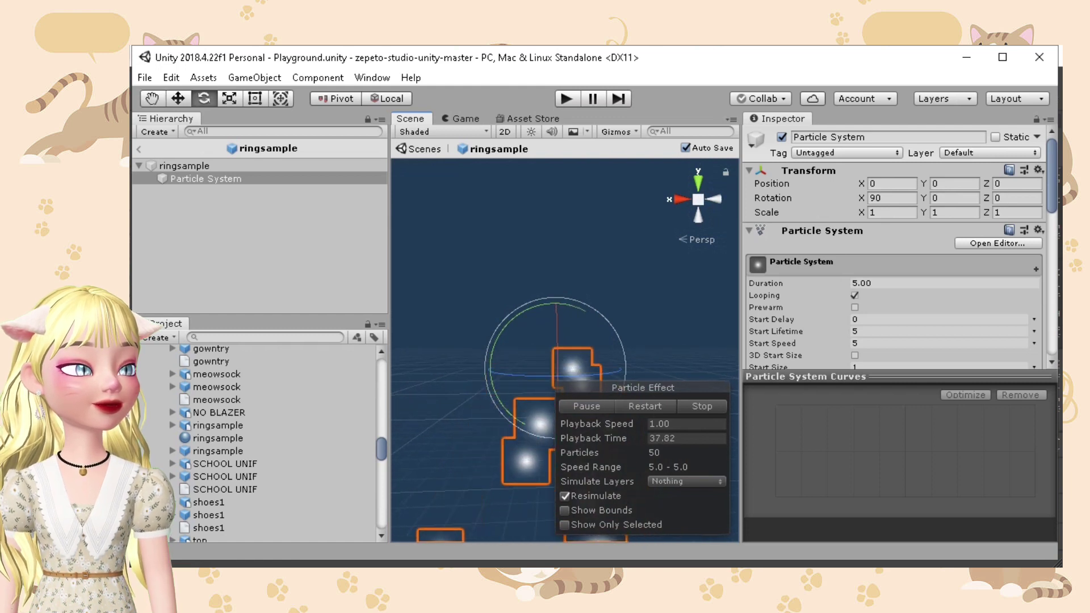
key("w")
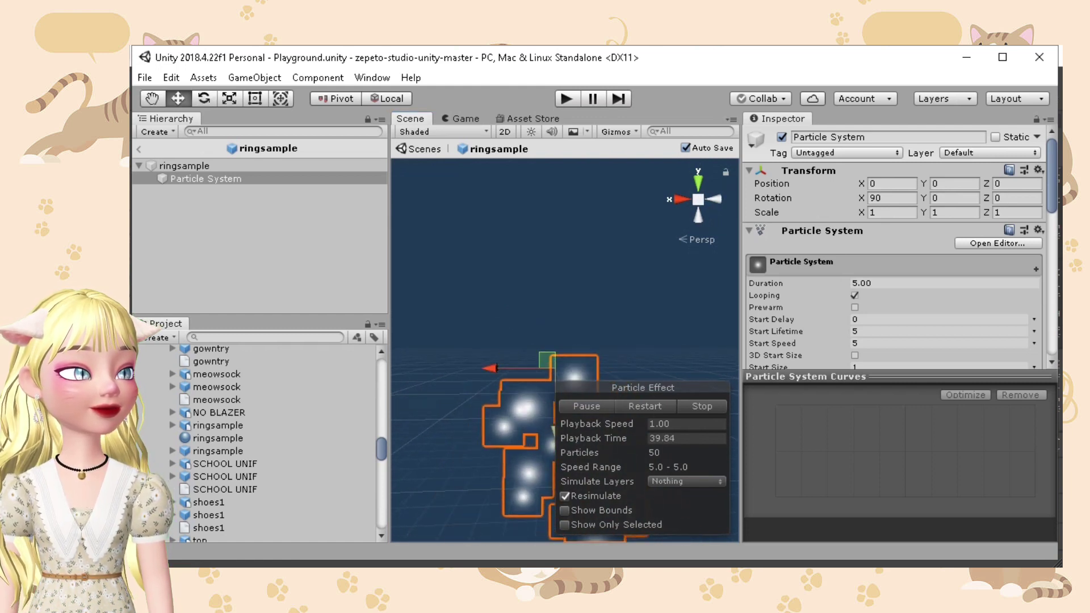
left_click_drag(553, 430, 555, 299)
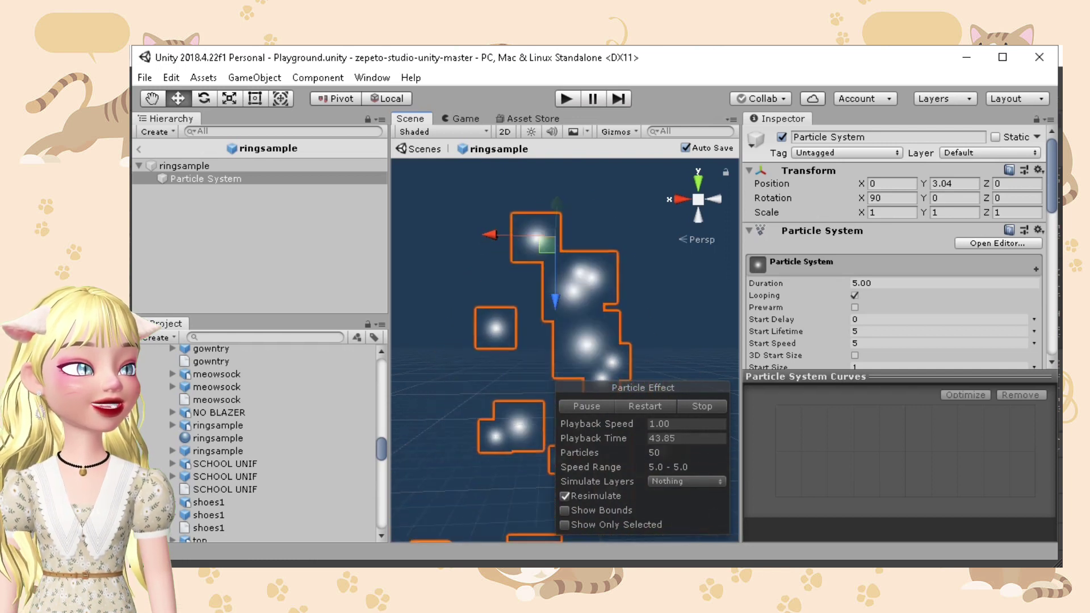
left_click_drag(555, 299, 601, 306)
Examine the falling particles from several angles and compare their position and size with the ring mesh.
right_click_drag(602, 306, 533, 307, "alt")
left_click_drag(534, 307, 590, 301, "alt")
right_click_drag(590, 301, 652, 301, "alt")
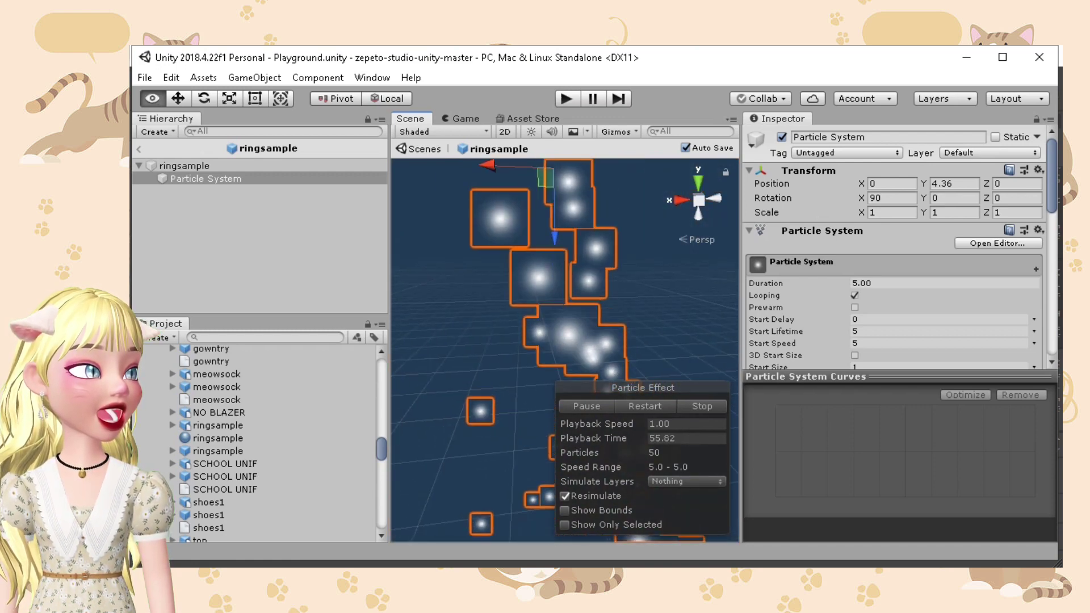
middle_click_drag(568, 306, 485, 258, "alt")
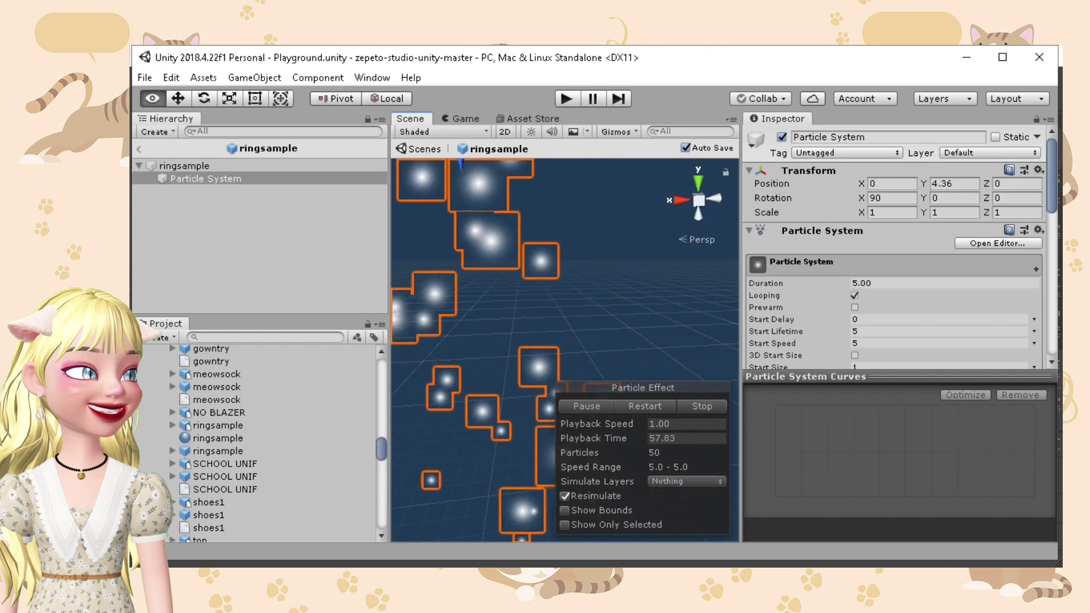
right_click_drag(567, 317, 533, 317, "alt")
left_click_drag(568, 318, 533, 377, "alt")
right_click_drag(533, 377, 477, 378, "alt")
left_click_drag(567, 318, 613, 317, "alt")
left_click(184, 165)
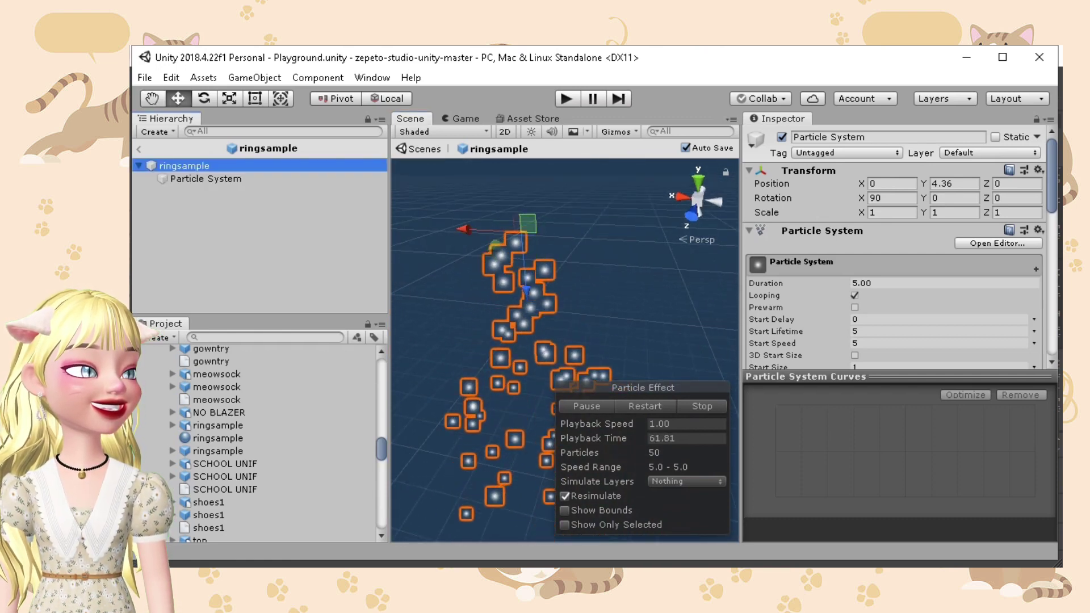
scroll(564, 351, "down", 12)
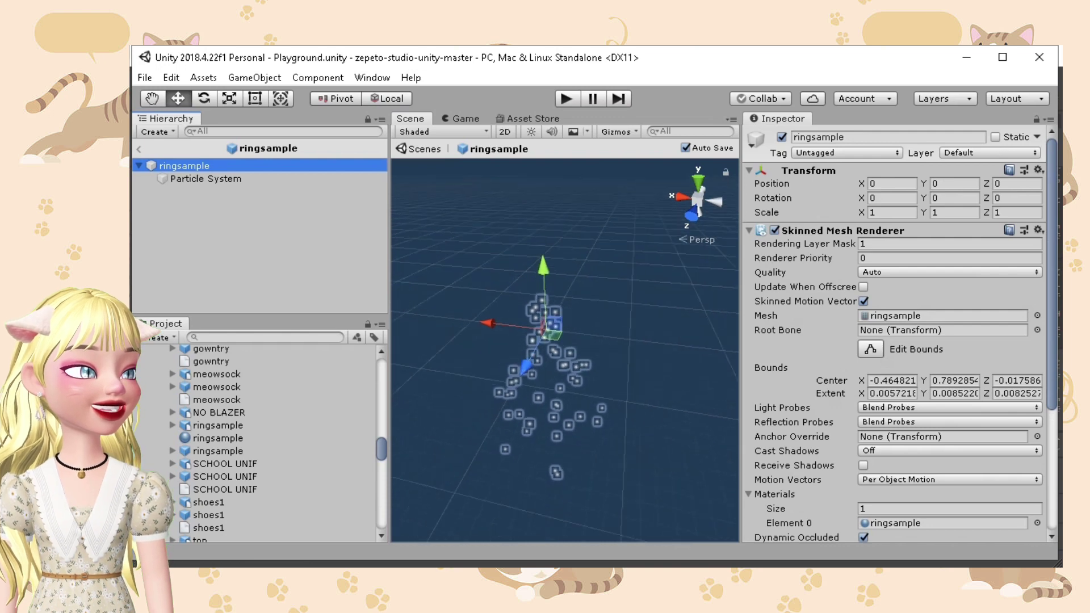
left_click_drag(565, 350, 610, 301, "alt")
right_click_drag(534, 326, 556, 327, "alt")
scroll(564, 349, "up", 3)
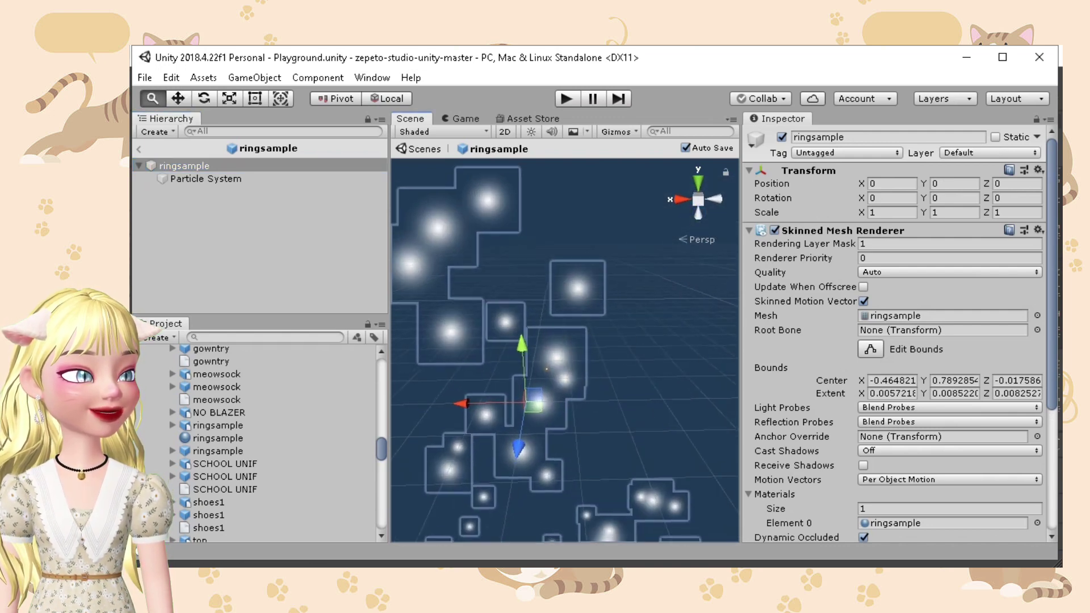
scroll(565, 349, "up", 2)
scroll(565, 349, "up", 5)
scroll(565, 349, "up", 2)
scroll(565, 349, "down", 8)
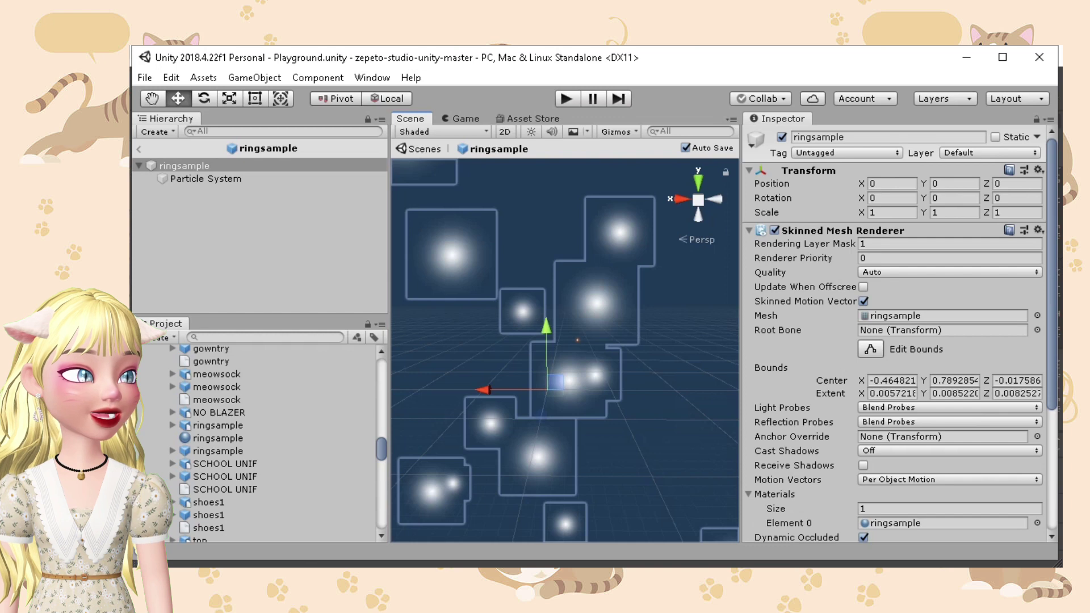
Set the Particle System's Start Size to 0.5 and check the particles against the ring mesh.
left_click(205, 178)
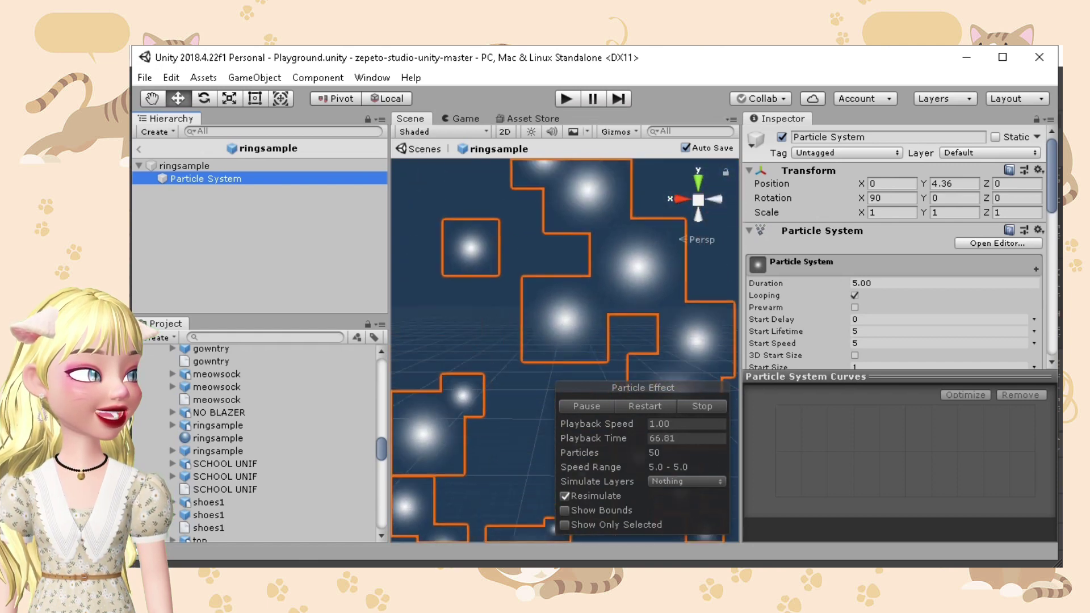
scroll(897, 244, "down", 2)
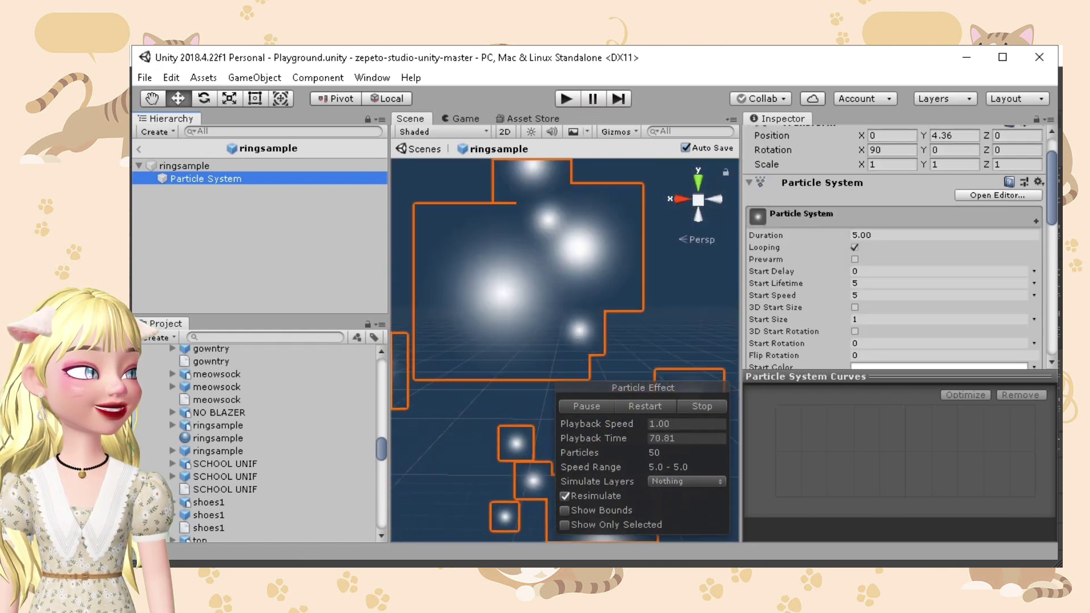
left_click(858, 319)
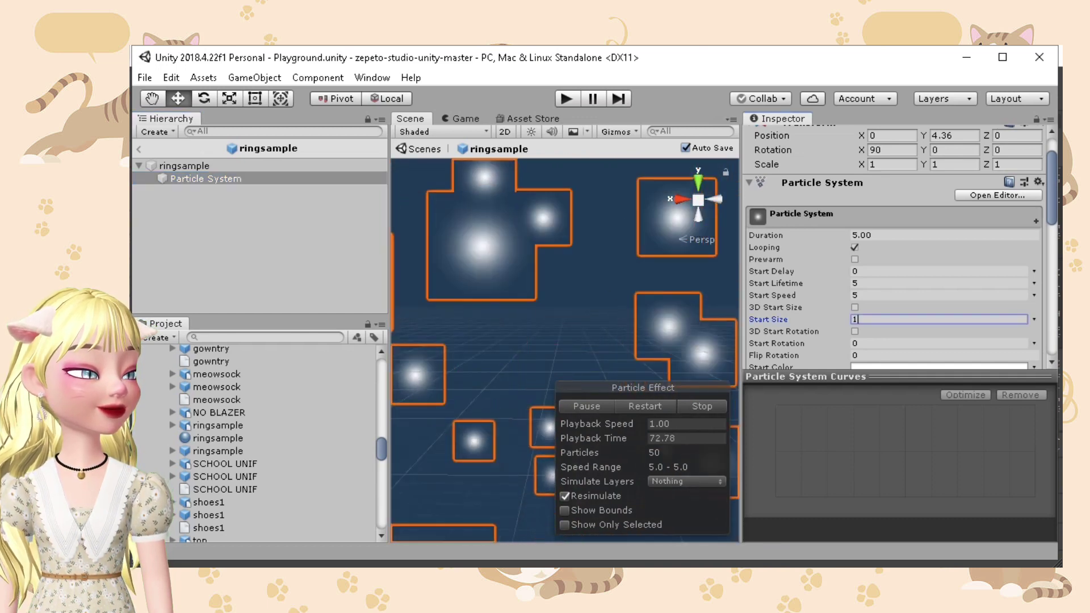
key("BackSpace")
type("0.5")
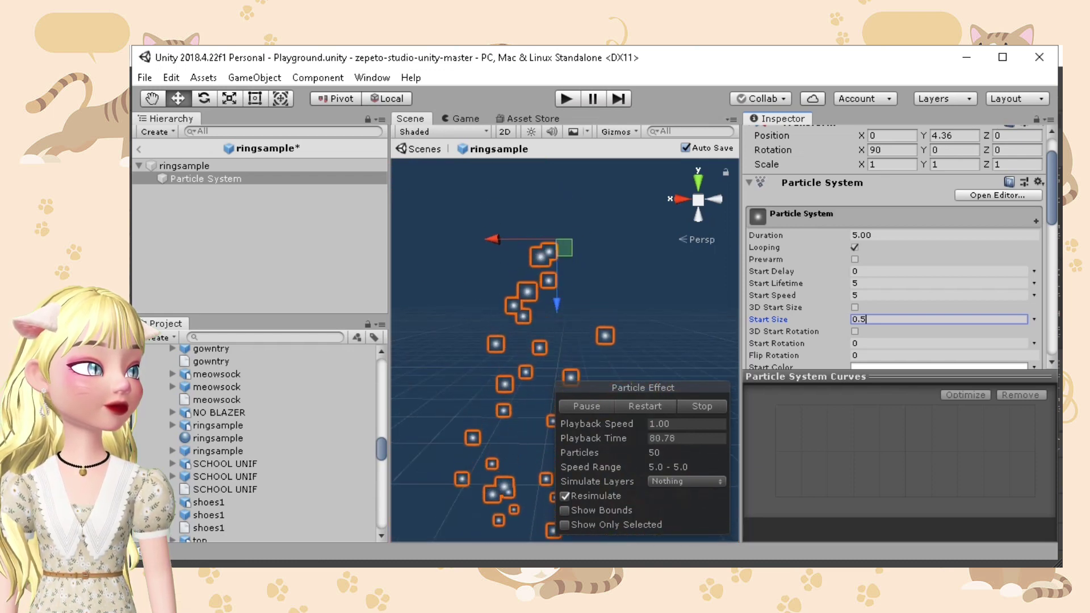
left_click(183, 165)
right_click_drag(565, 351, 564, 351, "alt")
scroll(565, 349, "up", 3)
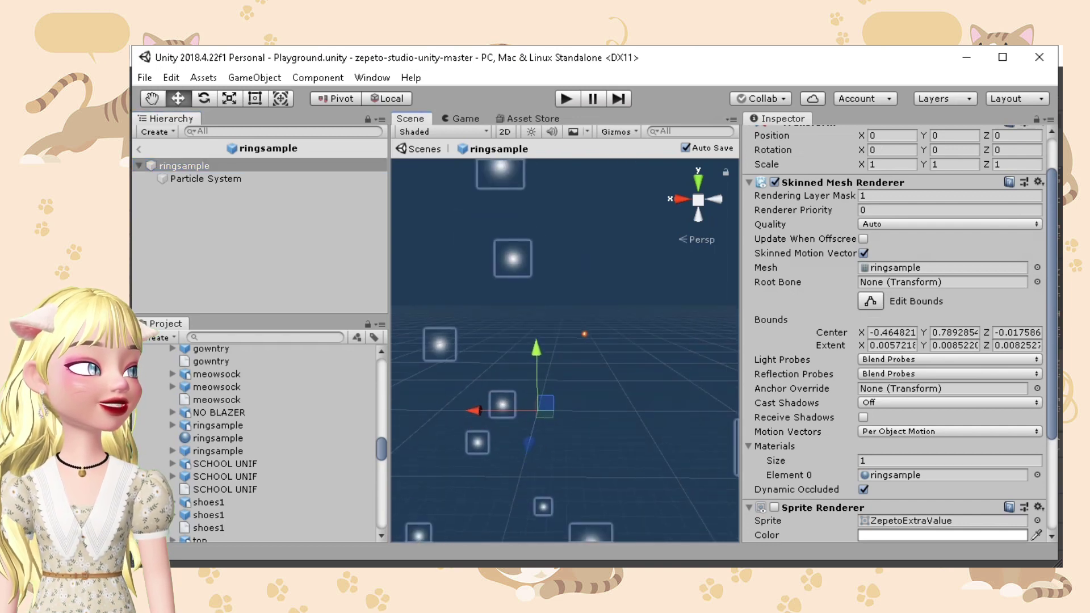
Set the Particle System's Start Size to 0.3 and check the smaller particles in the scene.
left_click(205, 178)
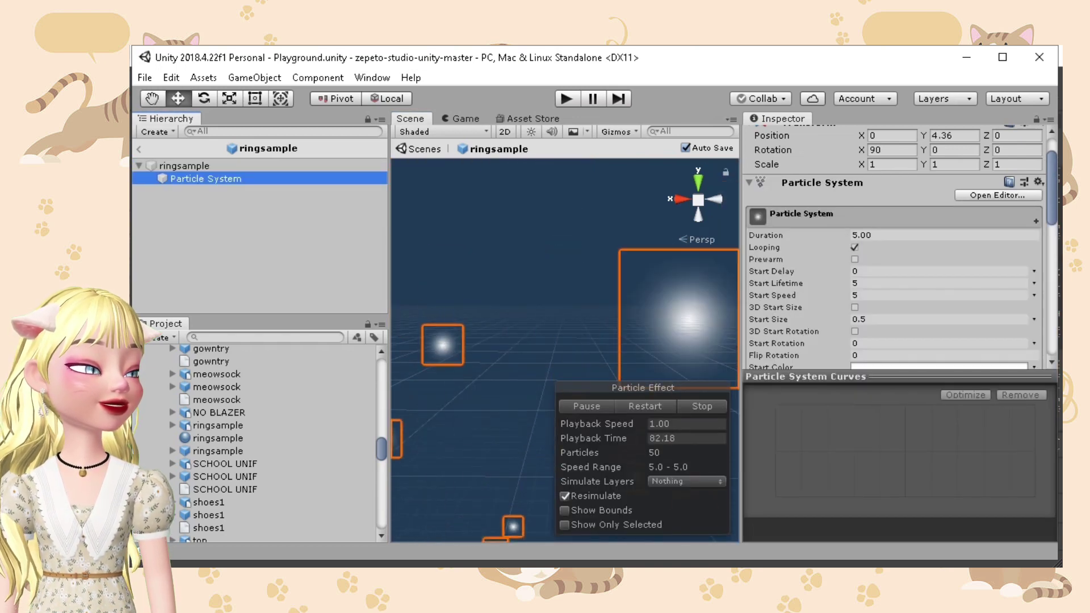
left_click(938, 319)
type("0.4")
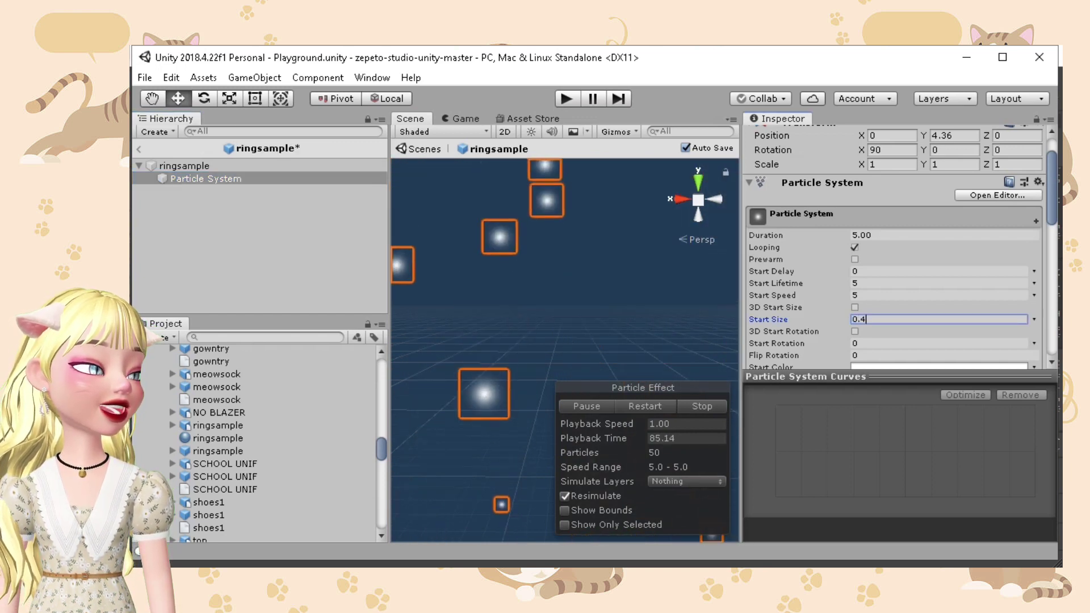
key("BackSpace")
type("3")
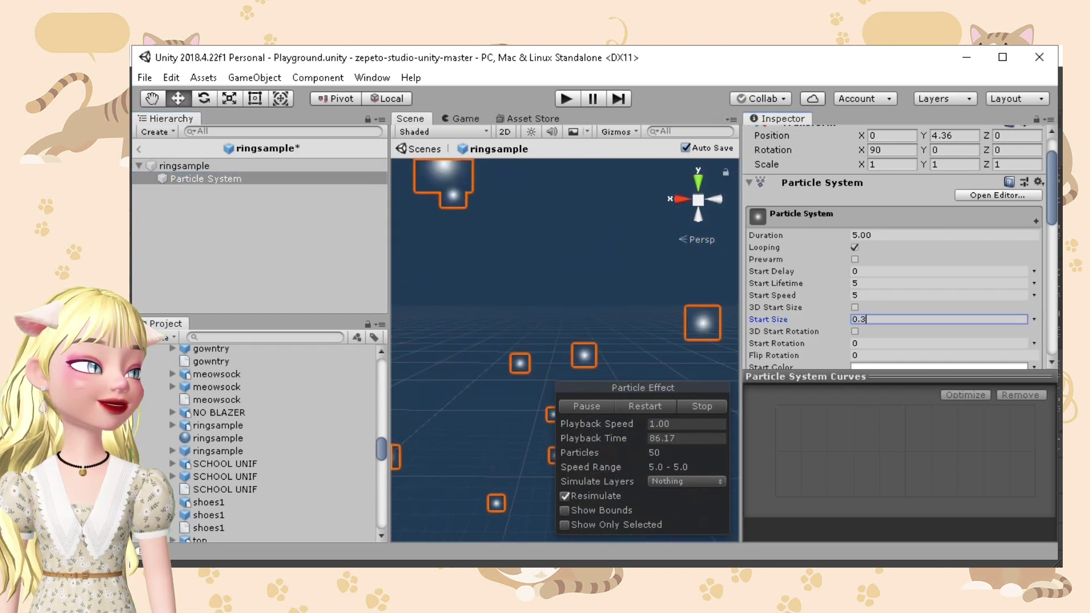
left_click(564, 284)
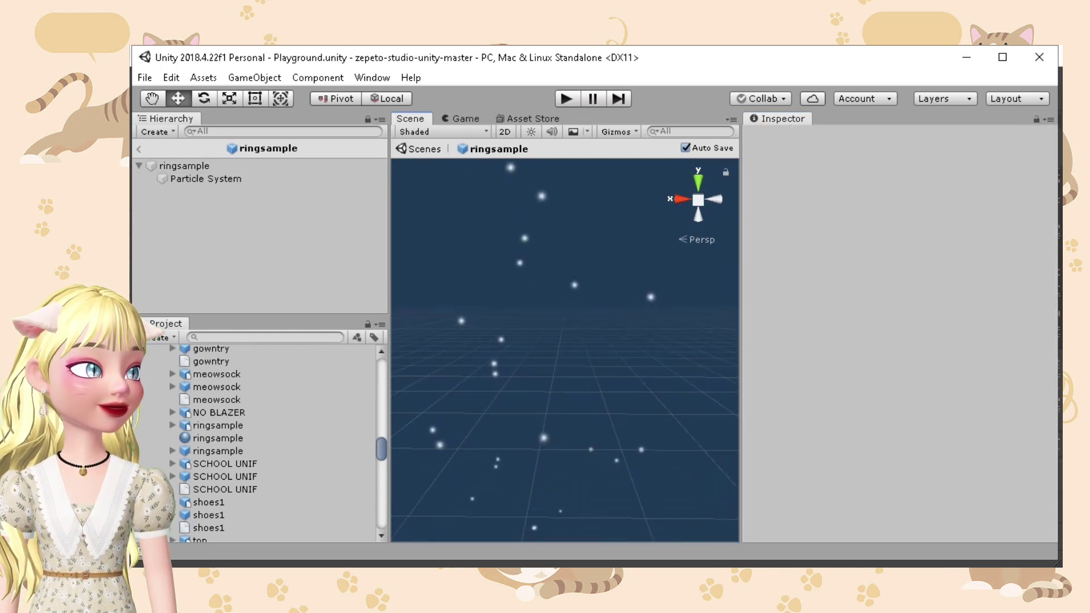
left_click(184, 165)
scroll(565, 351, "up", 3)
scroll(565, 350, "up", 4)
Set the Particle System's Start Color to pure red (FF0000).
left_click(205, 178)
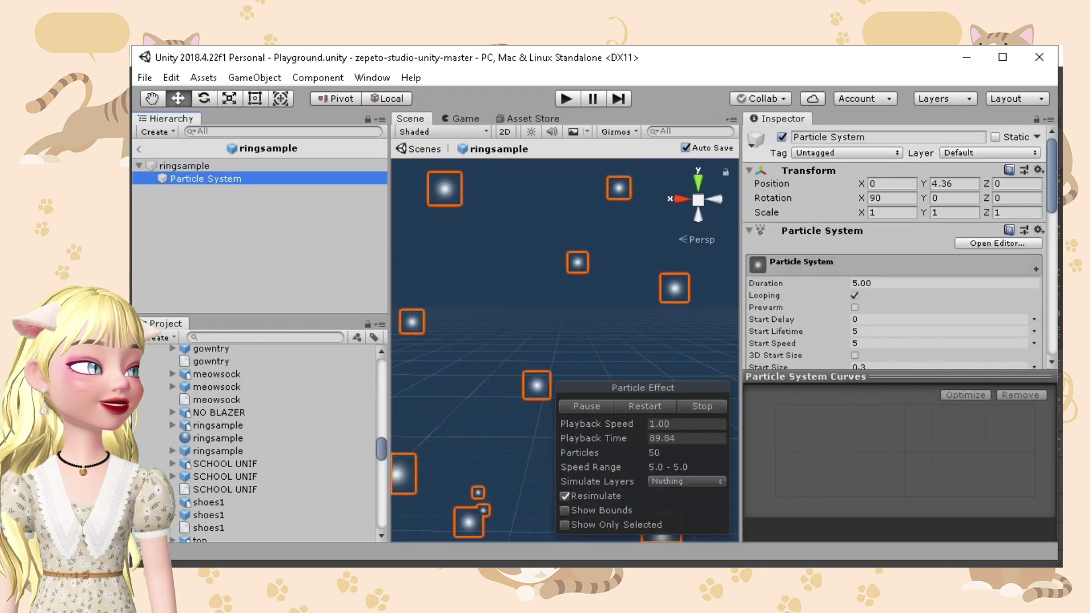
scroll(795, 255, "down", 3)
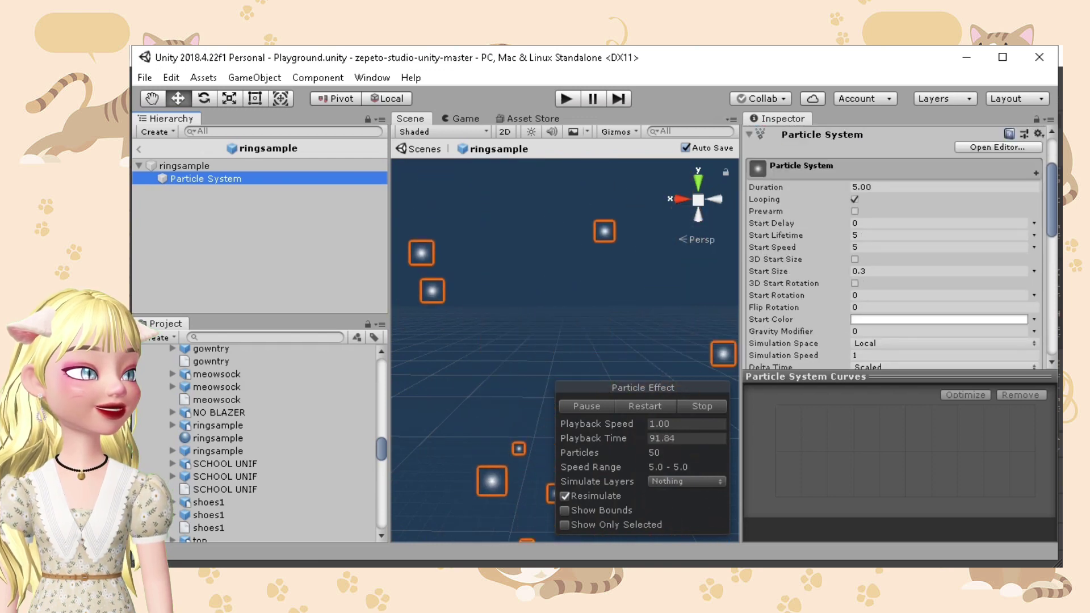
left_click(937, 319)
left_click_drag(183, 201, 268, 201)
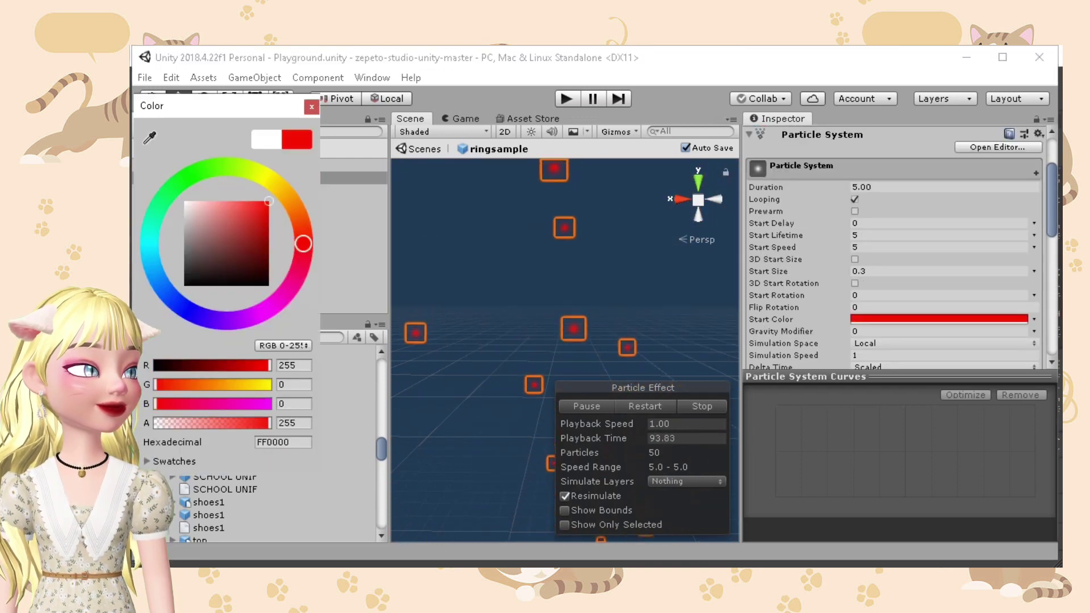
left_click(311, 107)
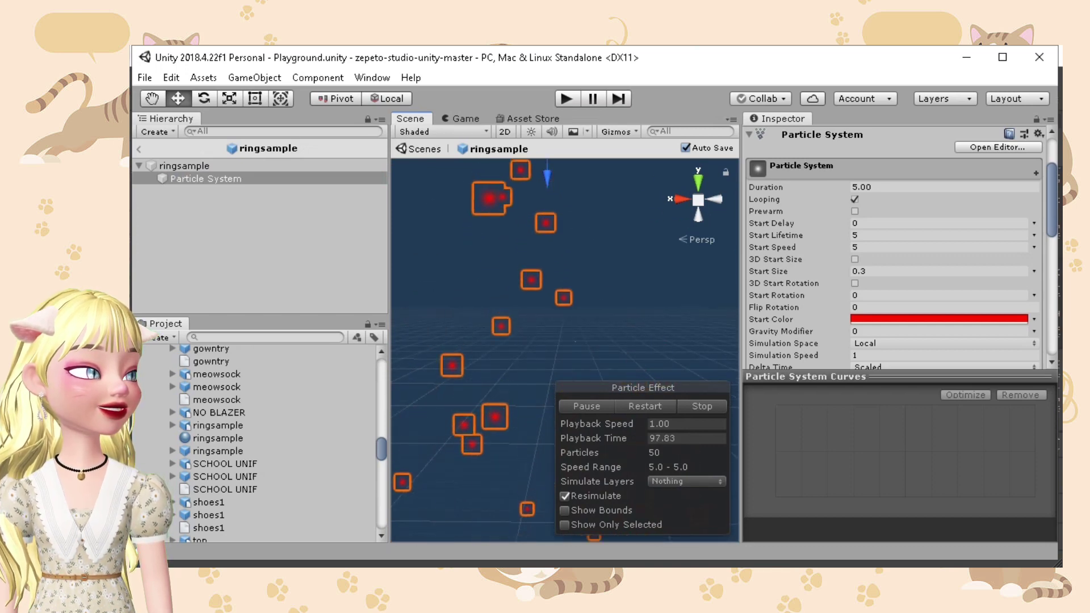
Try narrow and wide emission cones, settle on a Shape angle of about 3.75 for the Particle System, and save the prefab.
scroll(893, 249, "down", 2)
scroll(893, 249, "down", 6)
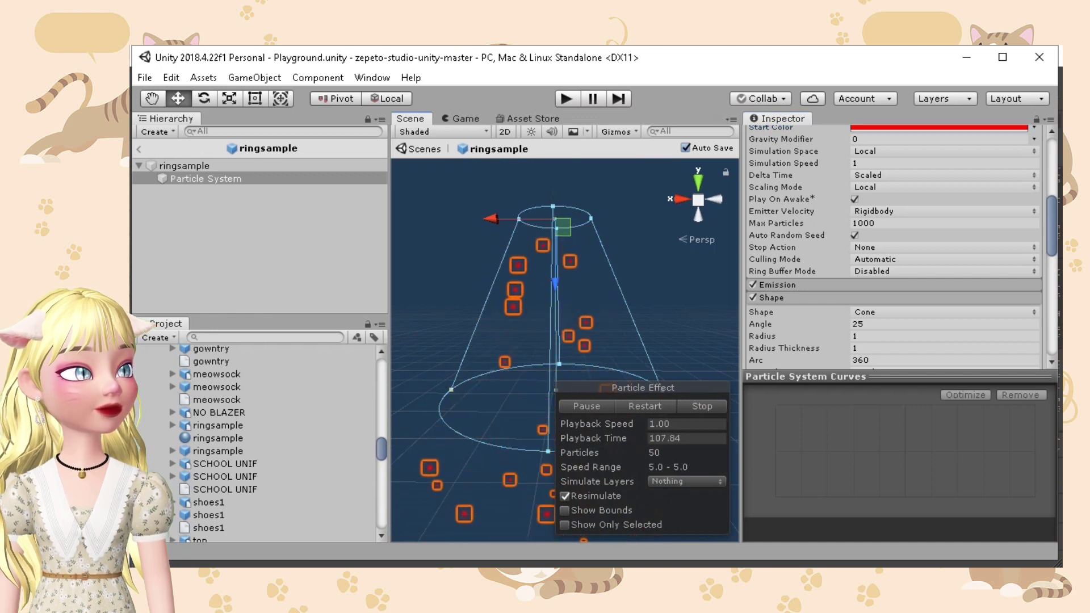
key("e")
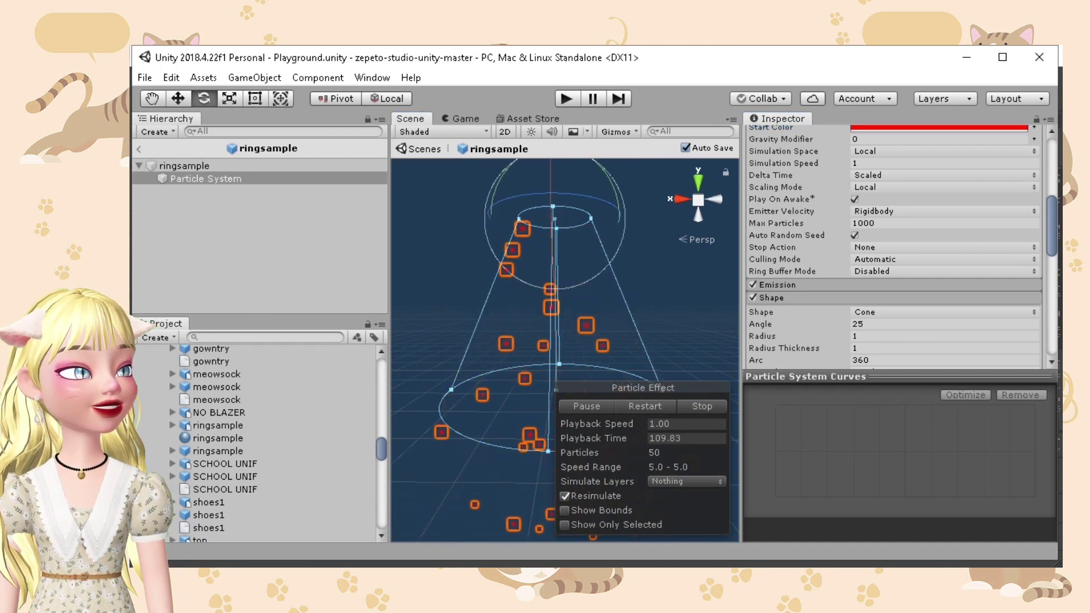
key("r")
left_click_drag(452, 389, 521, 390)
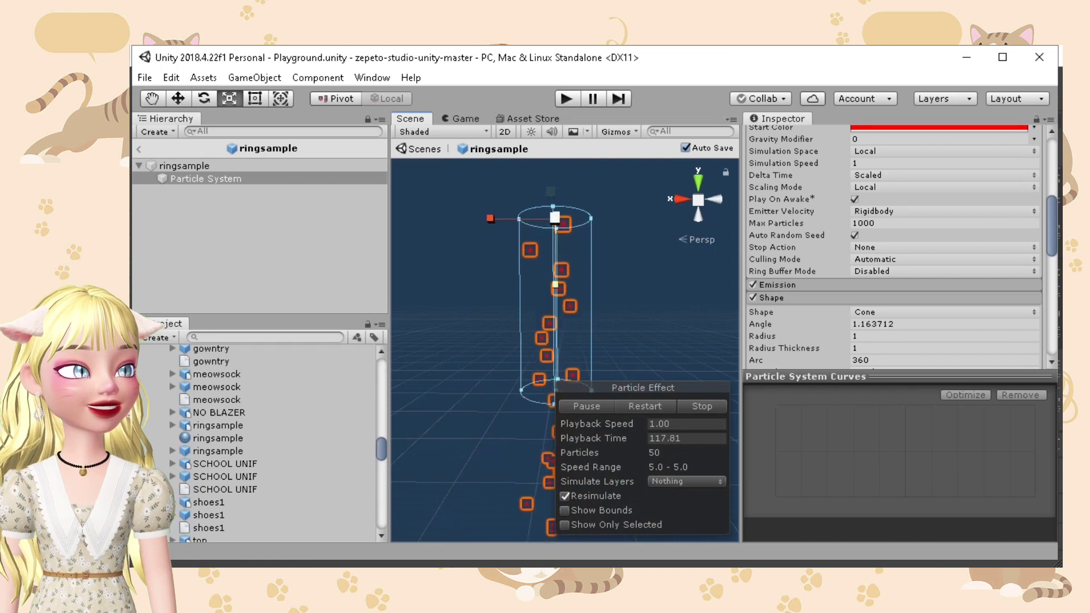
left_click_drag(521, 390, 424, 389)
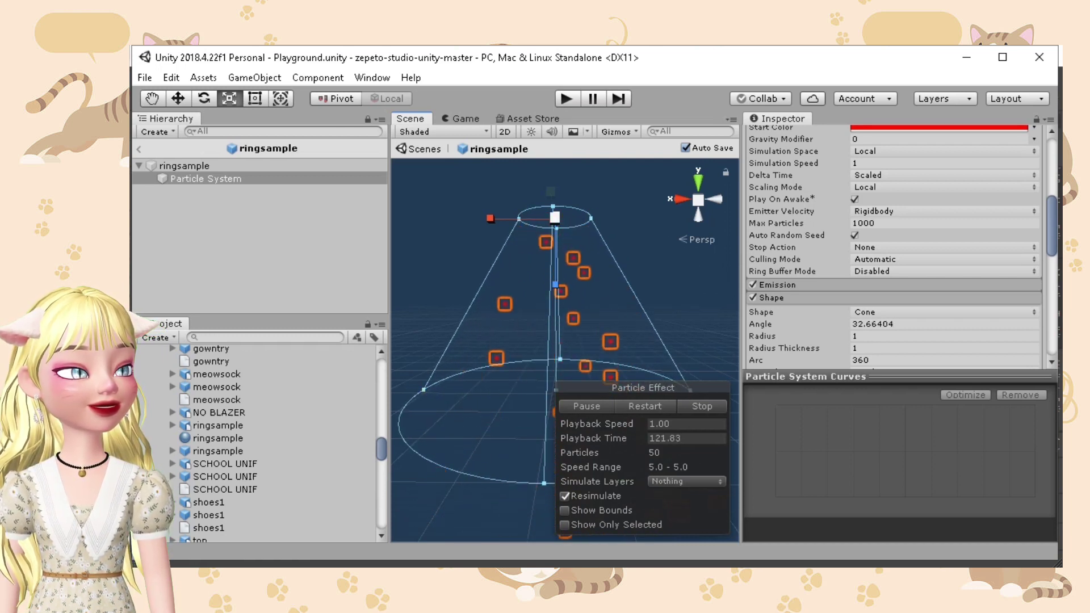
left_click_drag(424, 389, 514, 390)
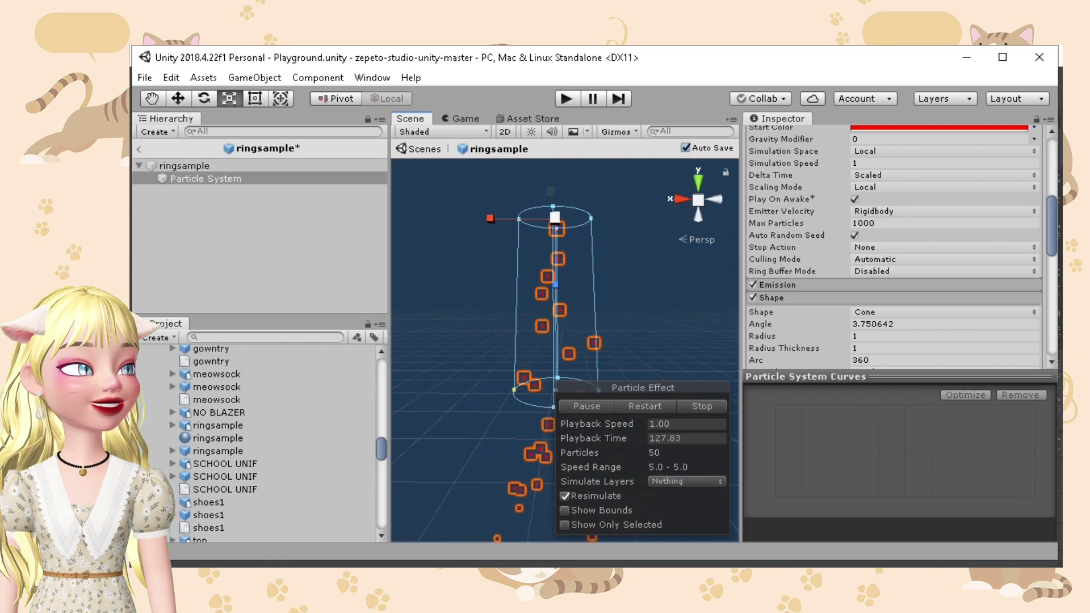
key("ctrl+s")
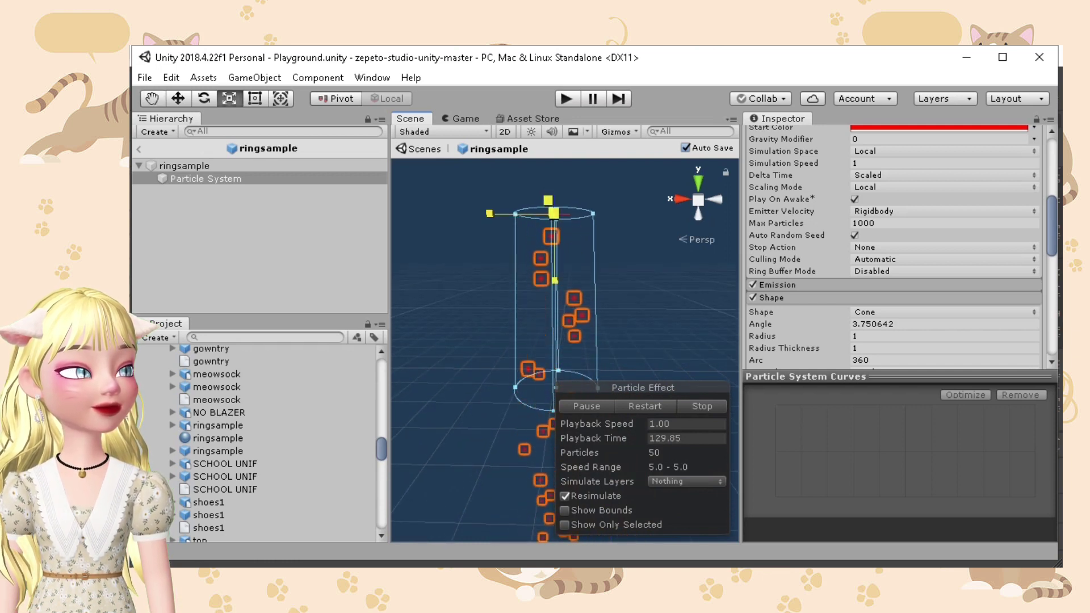
Scale up the Particle System overall, shorten it along its falling axis, and check the particles without a selection.
key("ctrl+s")
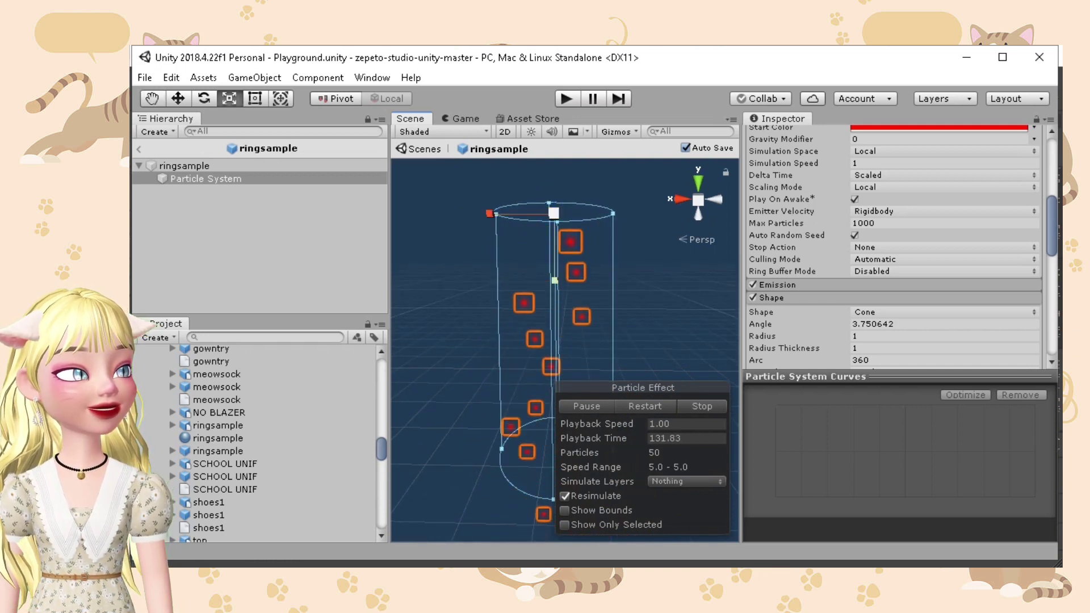
left_click_drag(554, 271, 554, 226)
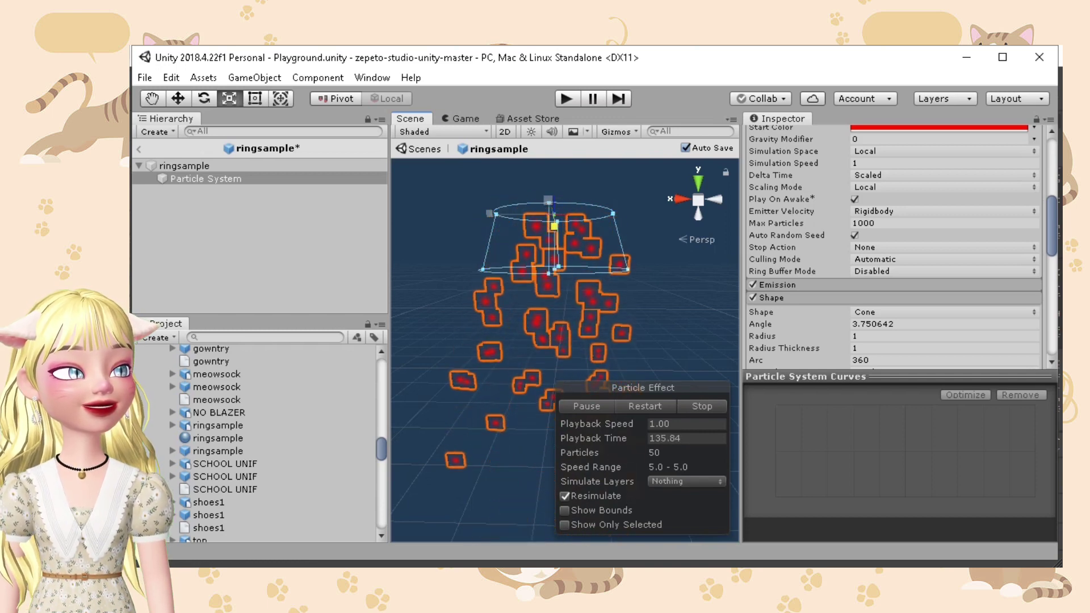
left_click(454, 238)
left_click_drag(602, 340, 562, 320, "alt")
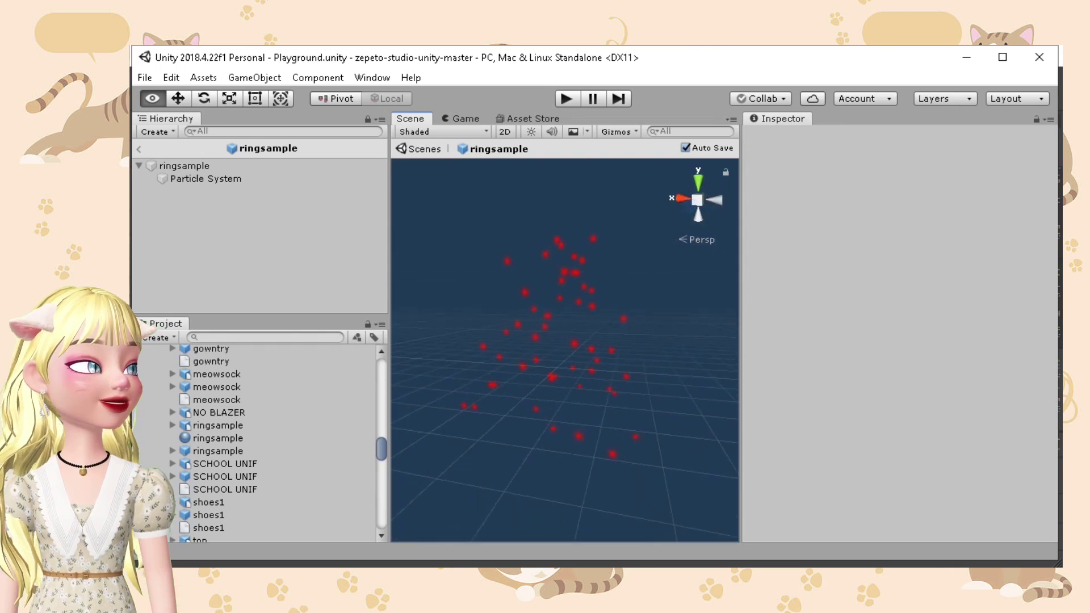
Enable the Color over Lifetime module on the Particle System.
left_click(205, 178)
scroll(891, 244, "down", 10)
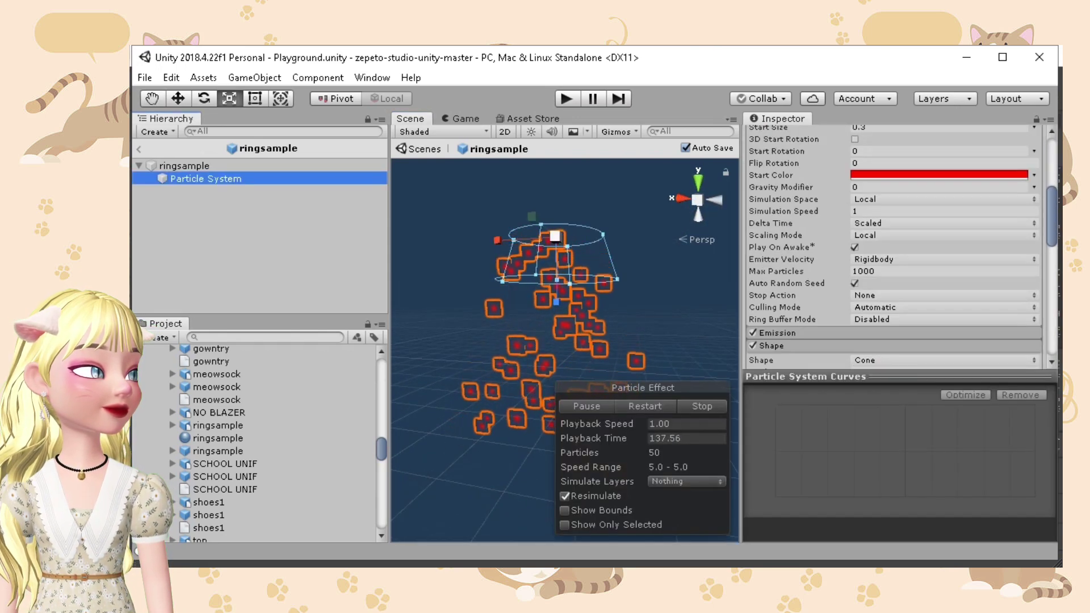
scroll(778, 230, "down", 10)
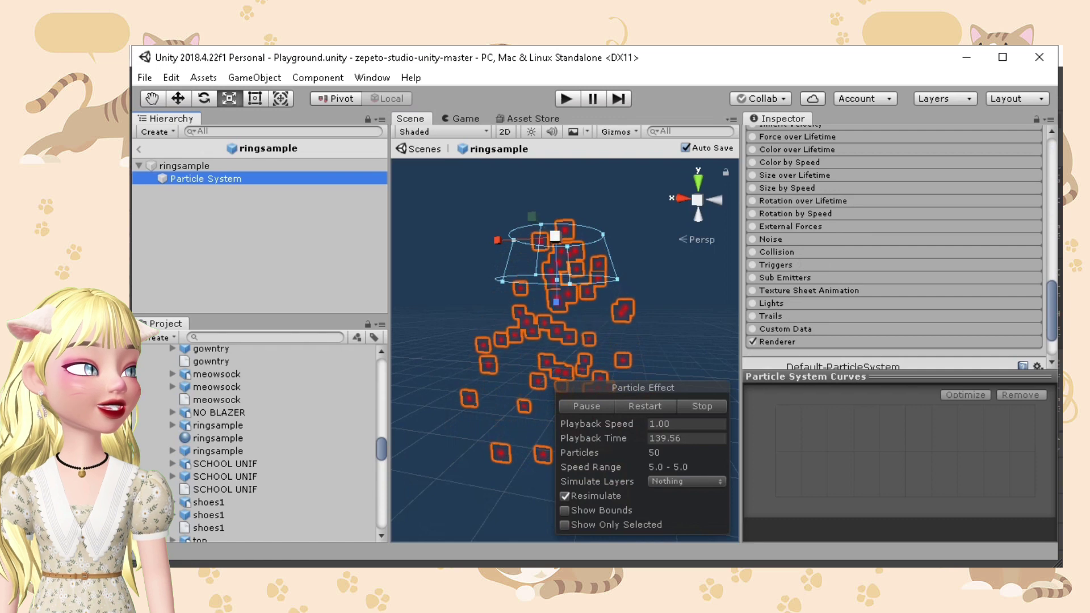
scroll(778, 238, "up", 2)
left_click(797, 197)
left_click(752, 197)
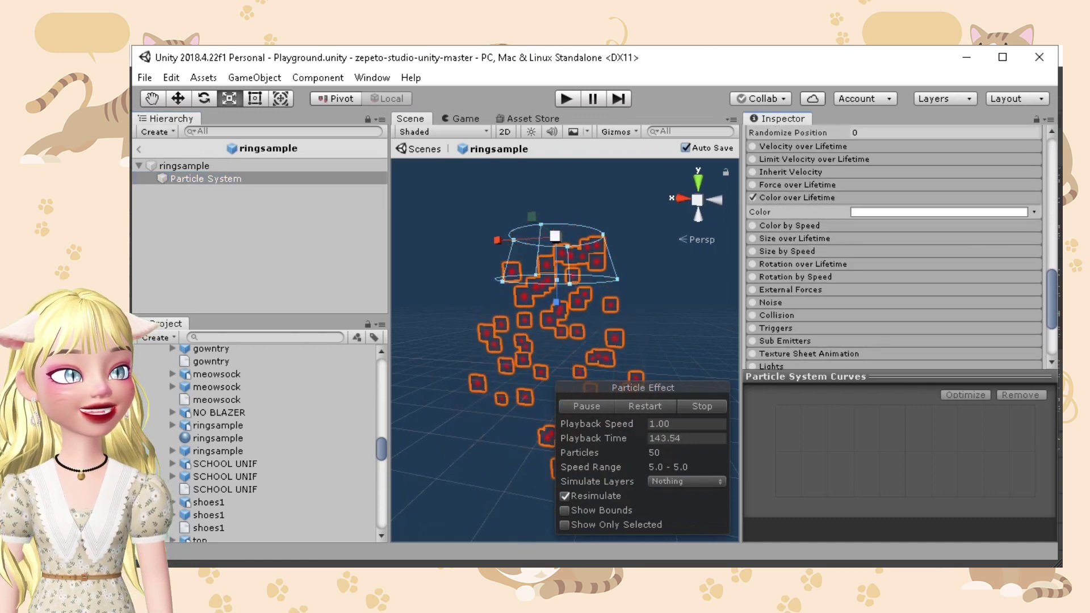
Set the start color of the Color over Lifetime gradient to red at location 0%.
left_click(938, 211)
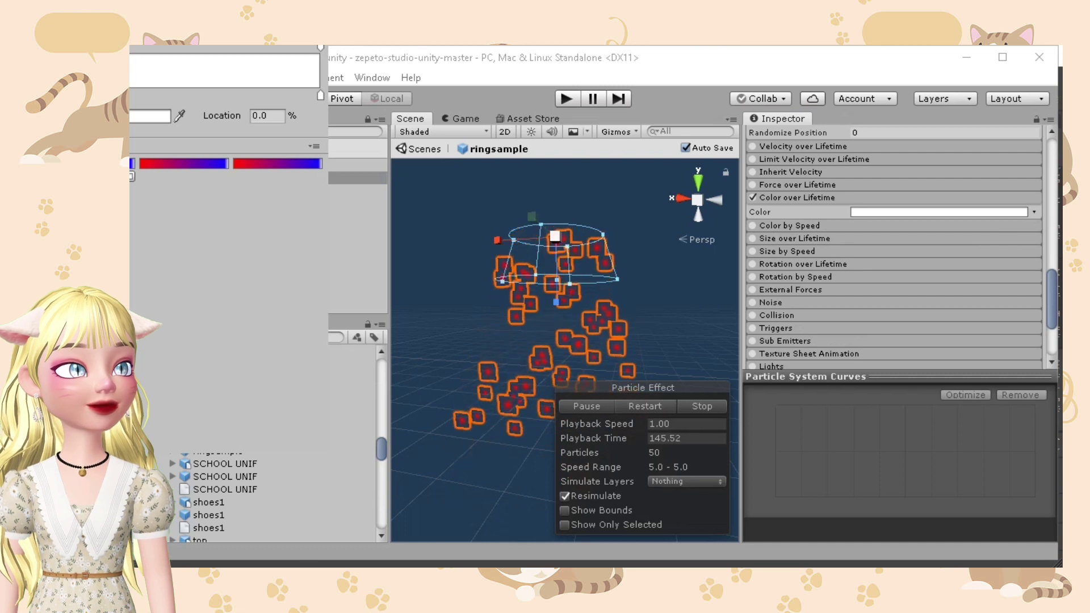
left_click_drag(170, 51, 210, 80)
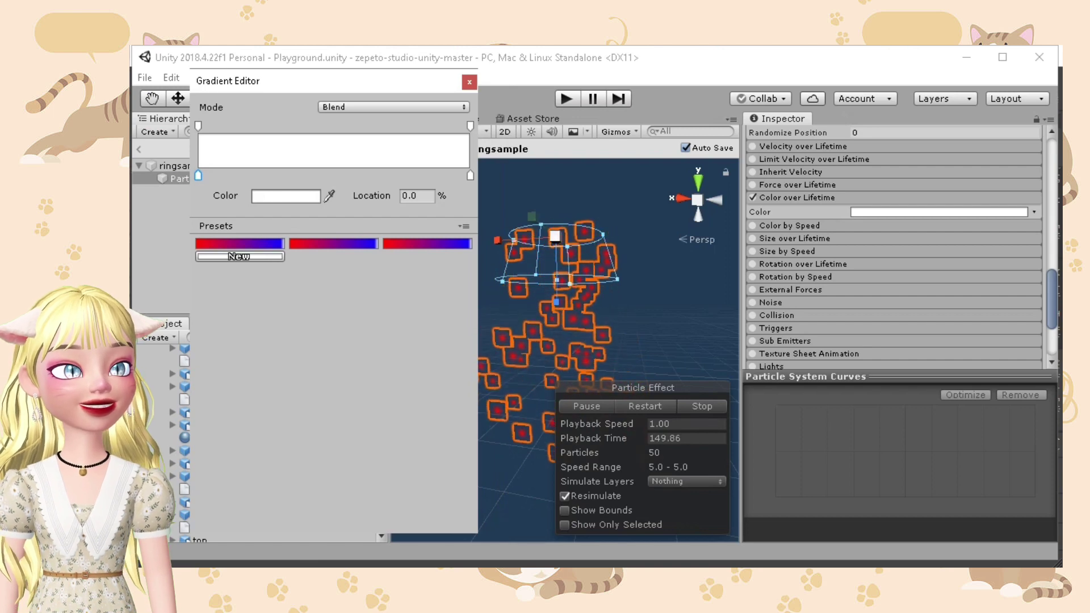
left_click(198, 126)
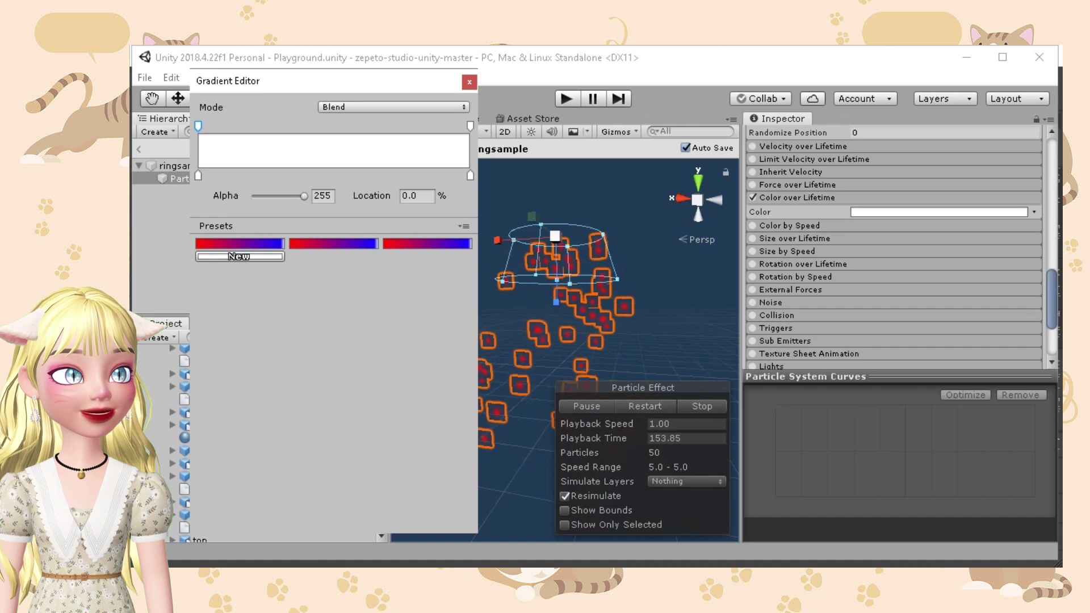
left_click(198, 175)
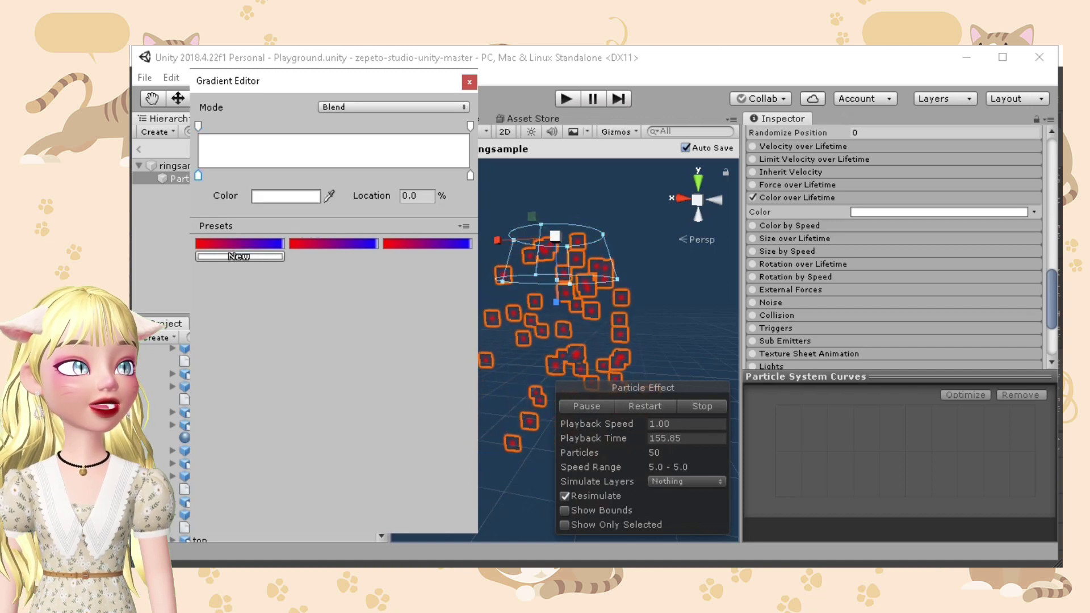
left_click(286, 196)
left_click(268, 201)
left_click(311, 107)
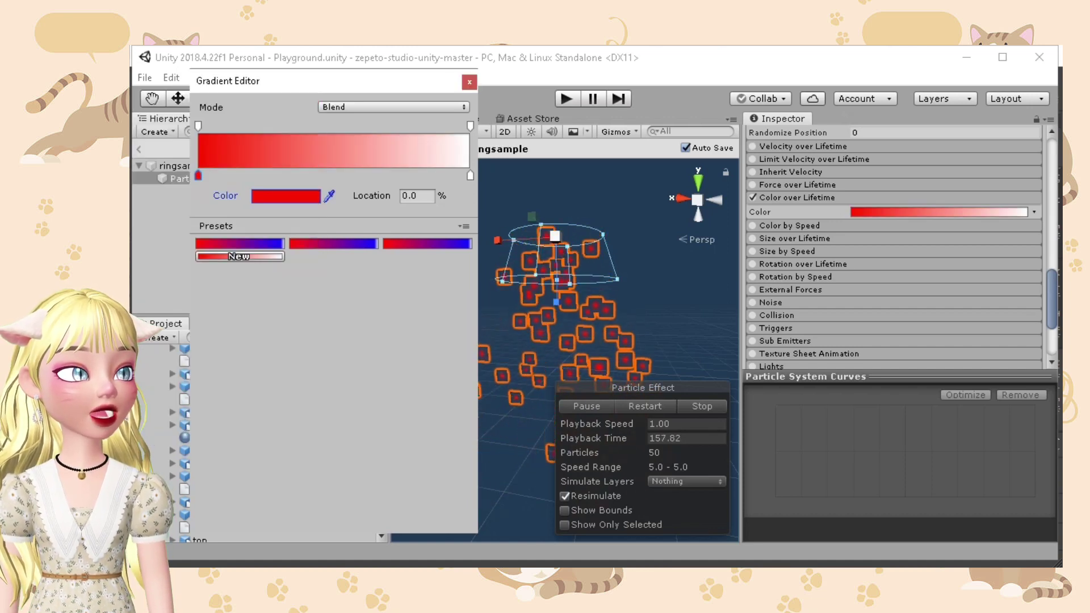
Set the end color of the Color over Lifetime gradient to blue at location 100% and close the gradient.
left_click(469, 176)
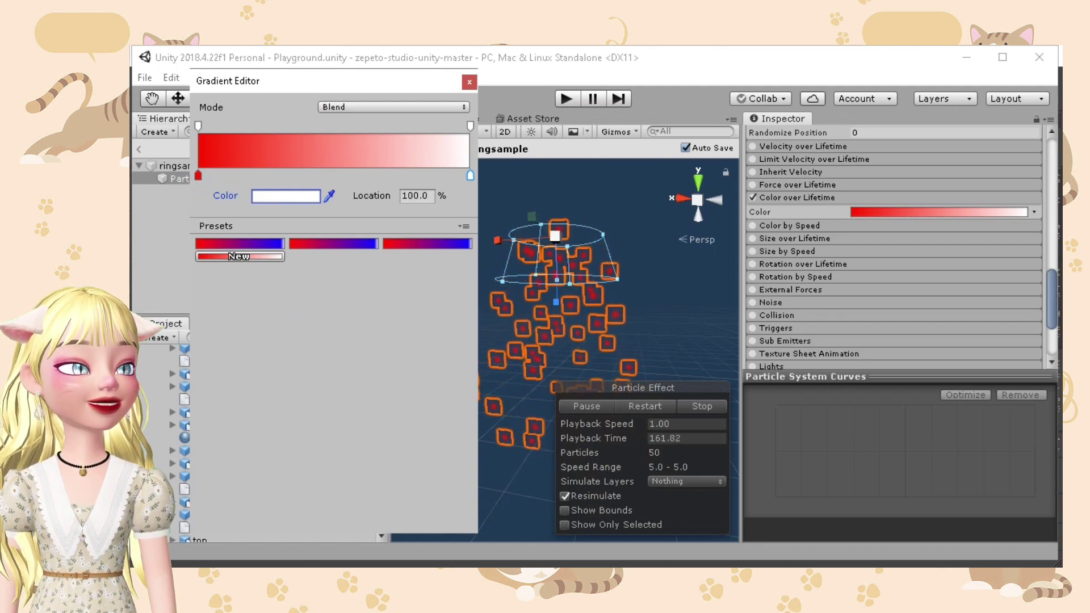
left_click(285, 196)
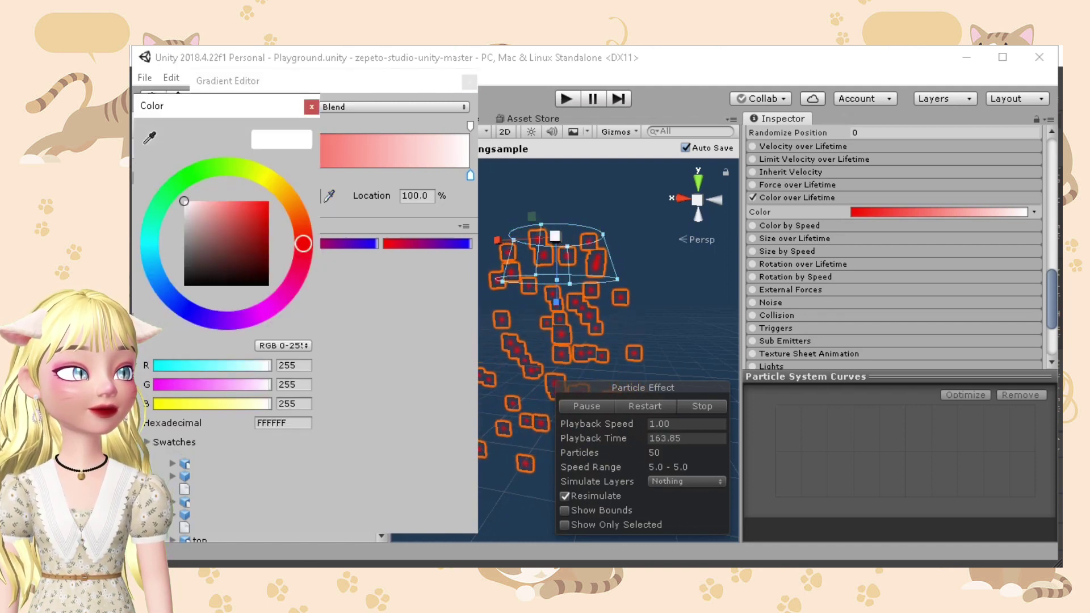
left_click(182, 307)
left_click(267, 202)
left_click(311, 106)
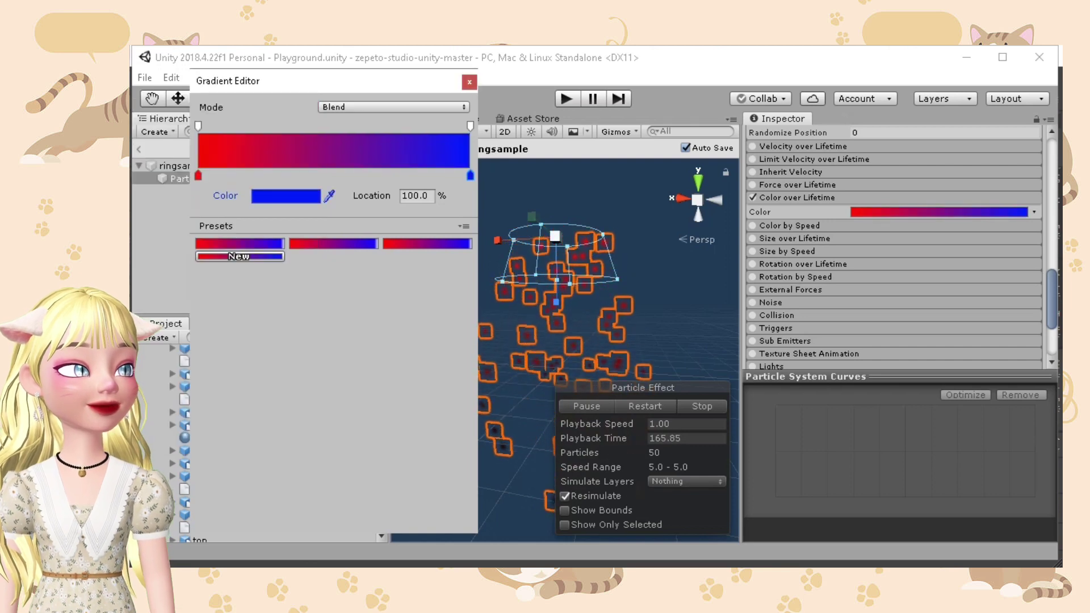
left_click(469, 81)
Make the start of the Color over Lifetime gradient transparent by lowering its alpha, and check the particles fading in.
left_click_drag(565, 350, 533, 350, "alt")
right_click_drag(534, 350, 499, 350, "alt")
scroll(558, 312, "up", 5)
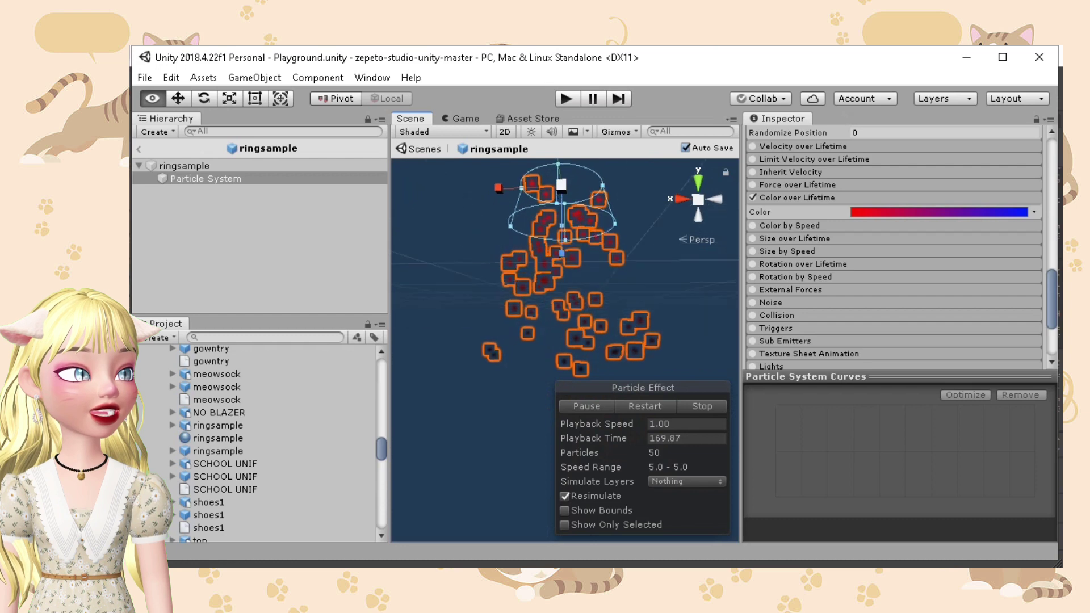
scroll(559, 313, "up", 3)
middle_click_drag(559, 239, 523, 374)
scroll(559, 312, "up", 6)
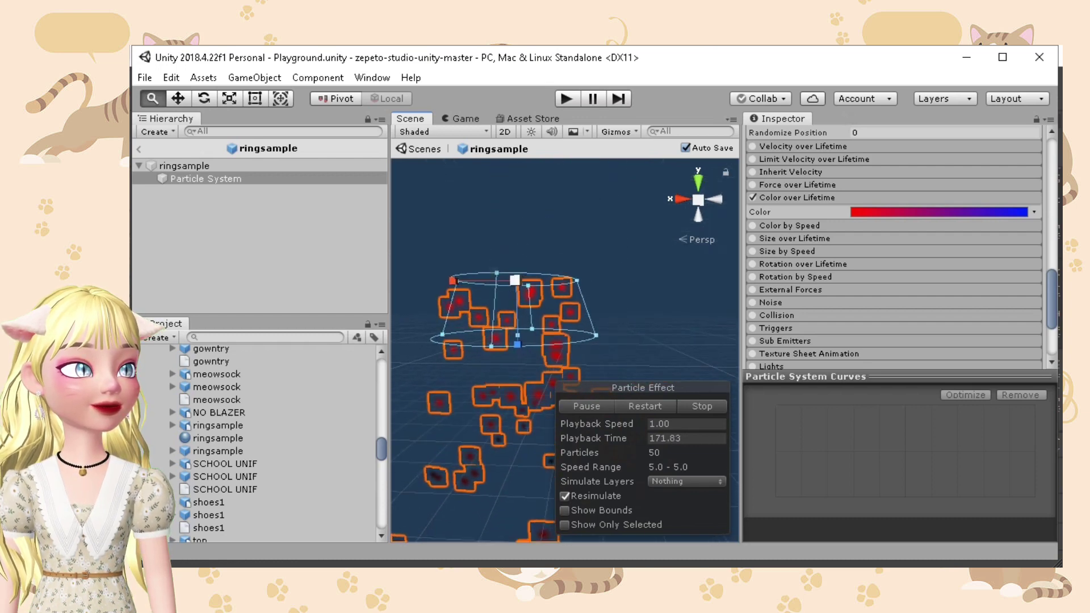
left_click(938, 212)
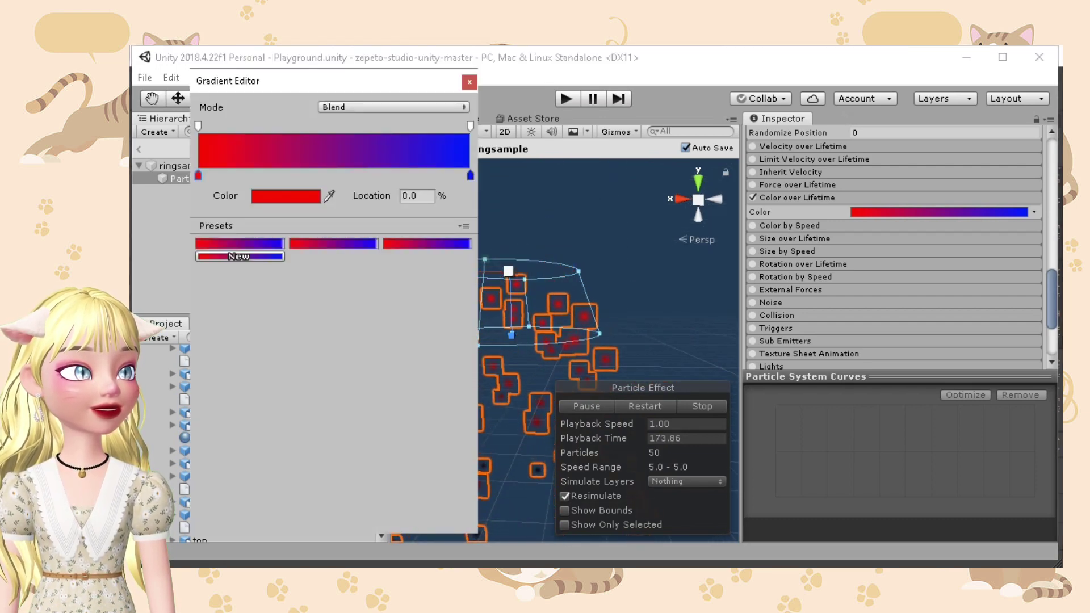
left_click(198, 126)
left_click_drag(304, 196, 253, 196)
left_click(469, 81)
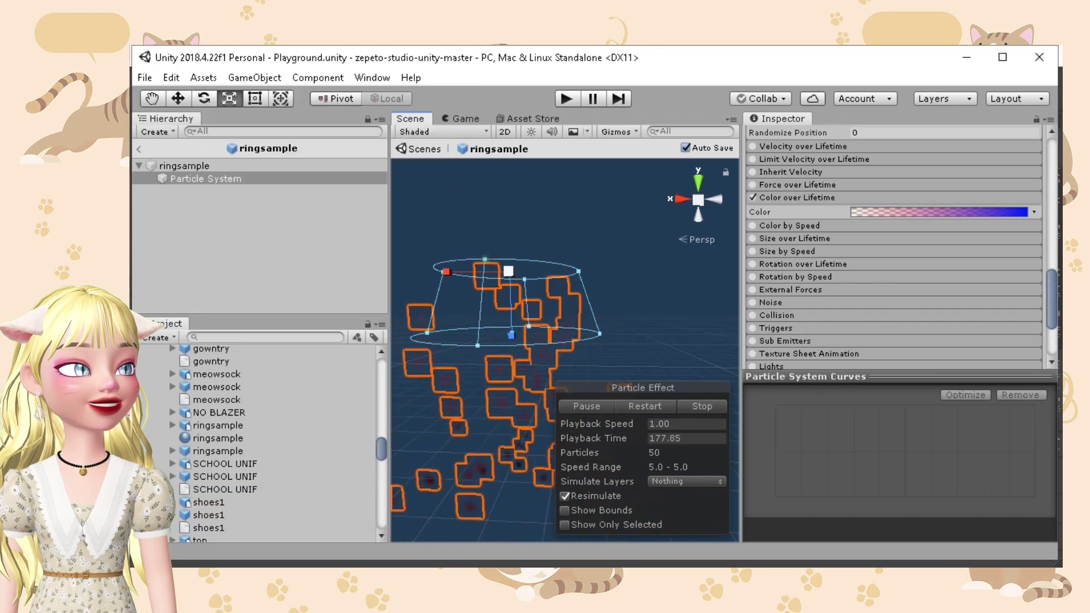
left_click(567, 238)
right_click_drag(565, 350, 581, 350, "alt")
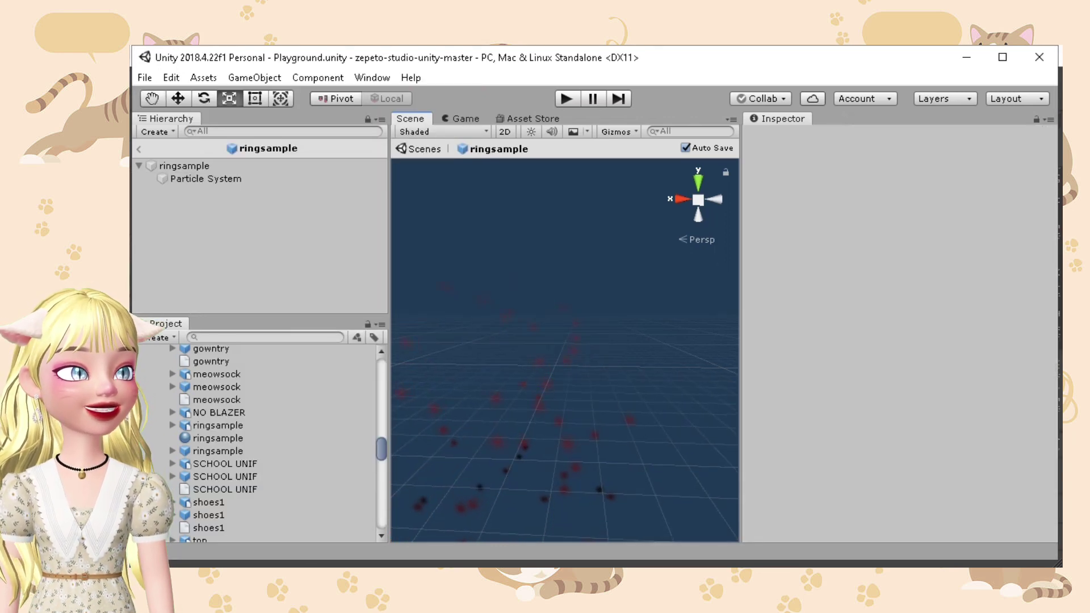
Set the start alpha of the Particle System's Color over Lifetime gradient to 255 and close the gradient.
left_click(206, 178)
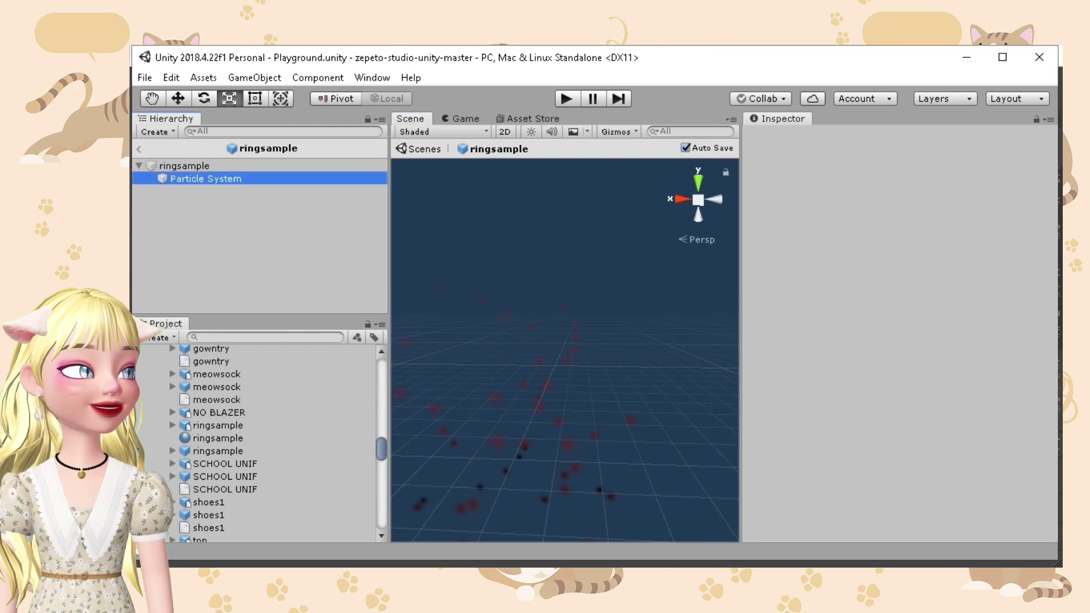
scroll(894, 245, "down", 10)
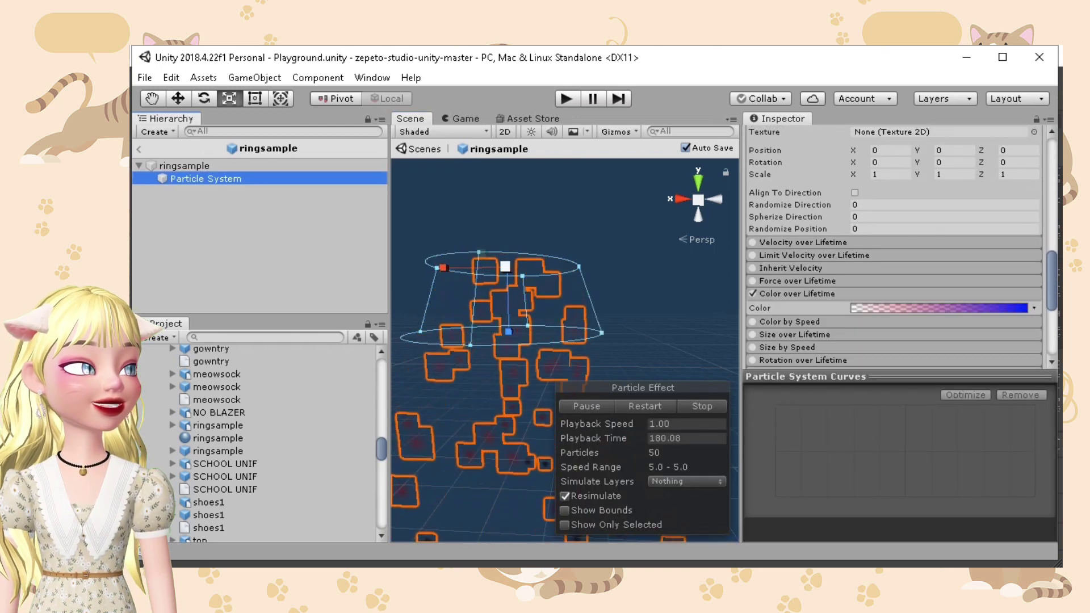
left_click(796, 294)
left_click(797, 294)
left_click(938, 308)
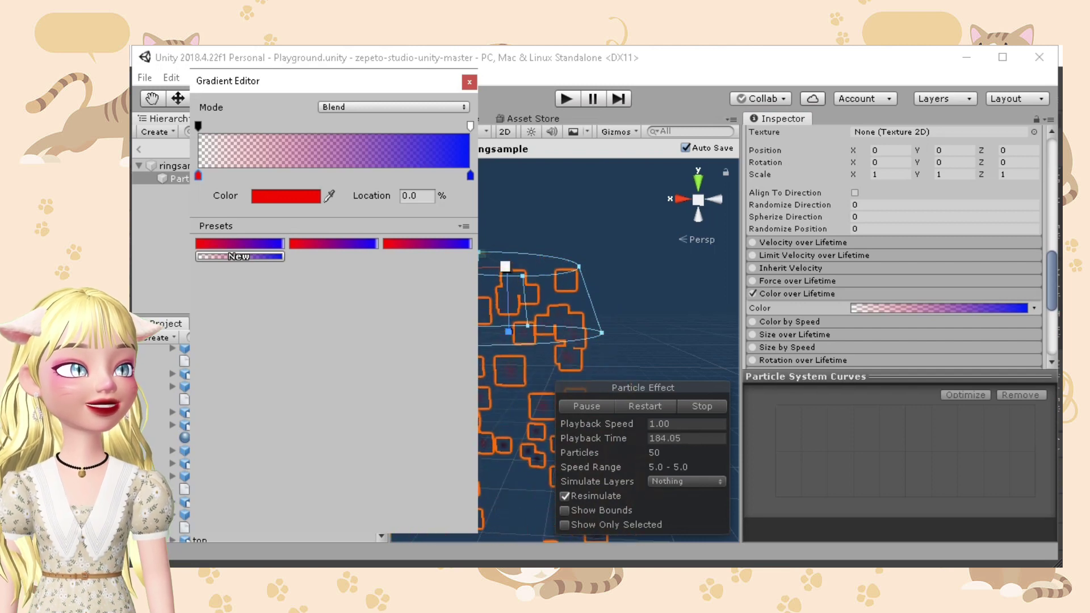
left_click(198, 126)
left_click_drag(254, 196, 304, 196)
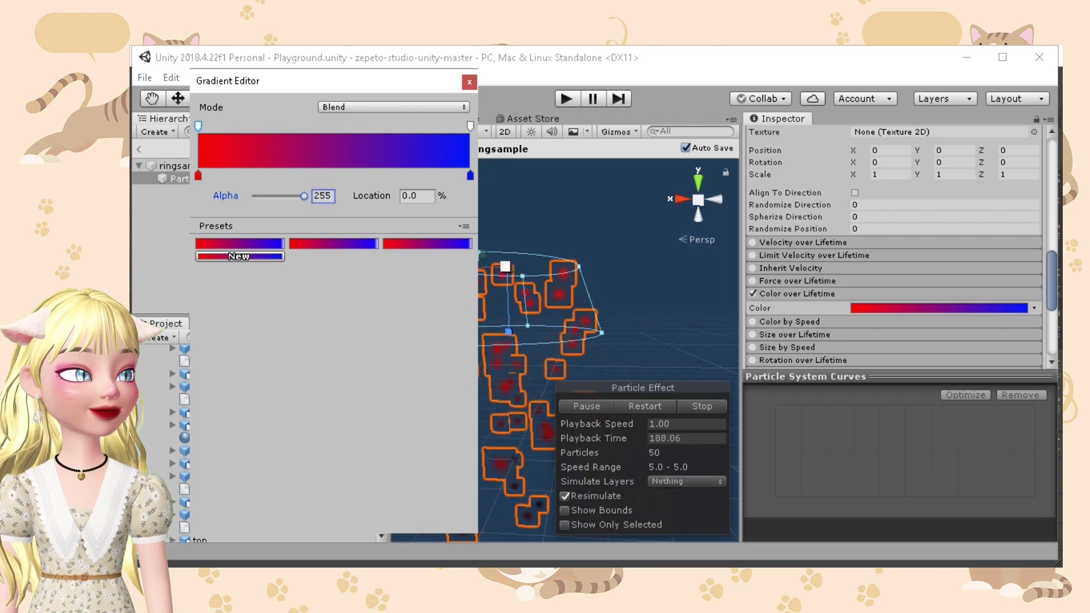
left_click(468, 82)
Enable the Size over Lifetime module on the Particle System and expand its settings.
scroll(565, 351, "down", 8)
mouse_move(565, 350)
right_mouse_down()
mouse_move(556, 345)
mouse_move(551, 386)
mouse_move(562, 392)
mouse_move(511, 346)
mouse_move(565, 340)
right_mouse_up()
scroll(565, 350, "down", 6)
left_click_drag(565, 350, 564, 335, "alt")
right_click_drag(565, 334, 591, 341, "alt")
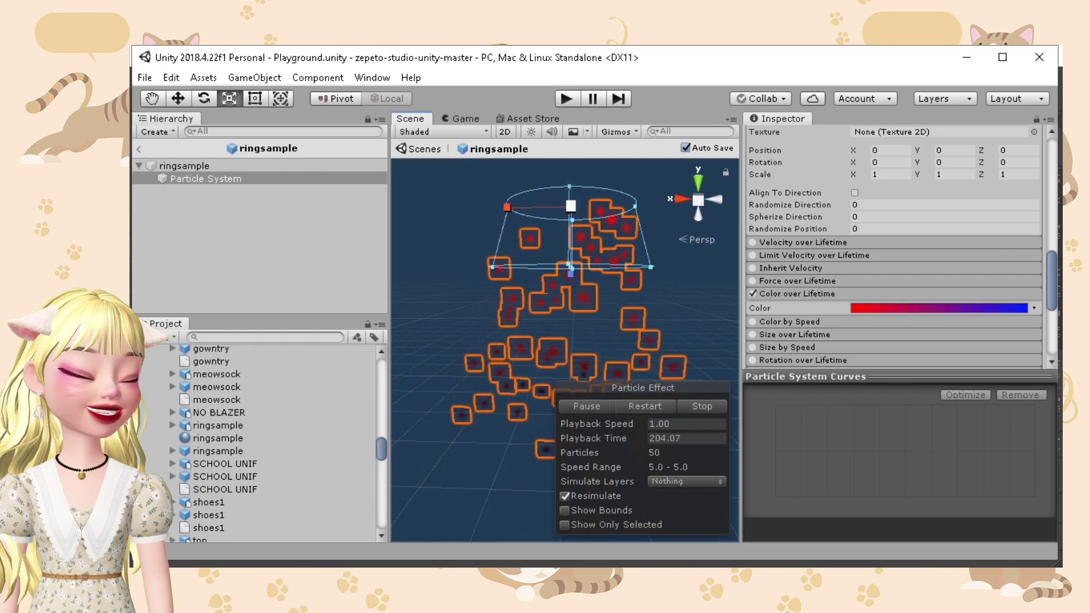
scroll(783, 281, "down", 3)
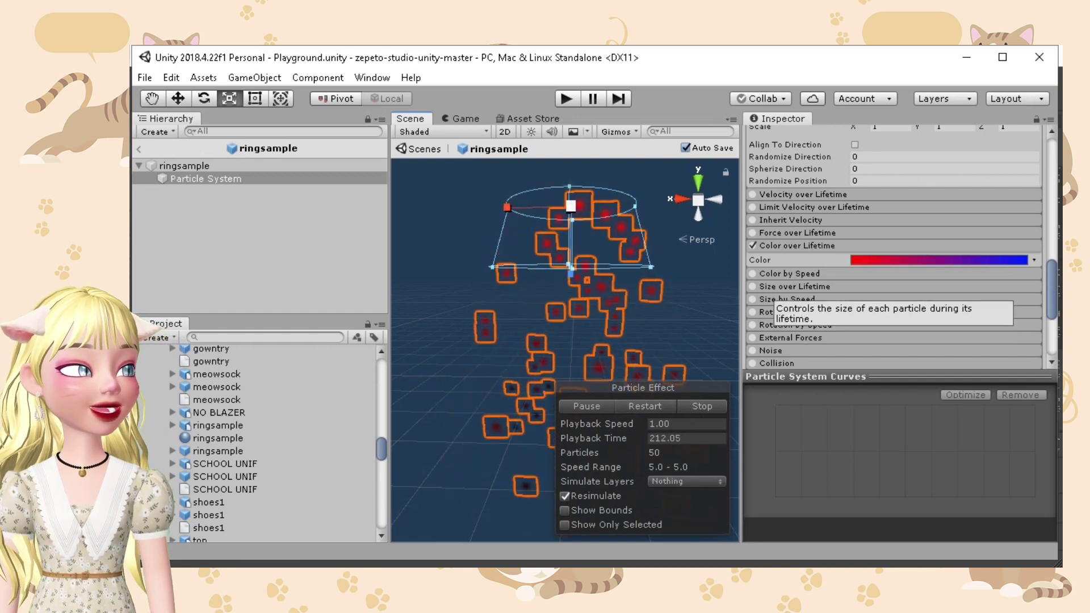
scroll(893, 247, "down", 3)
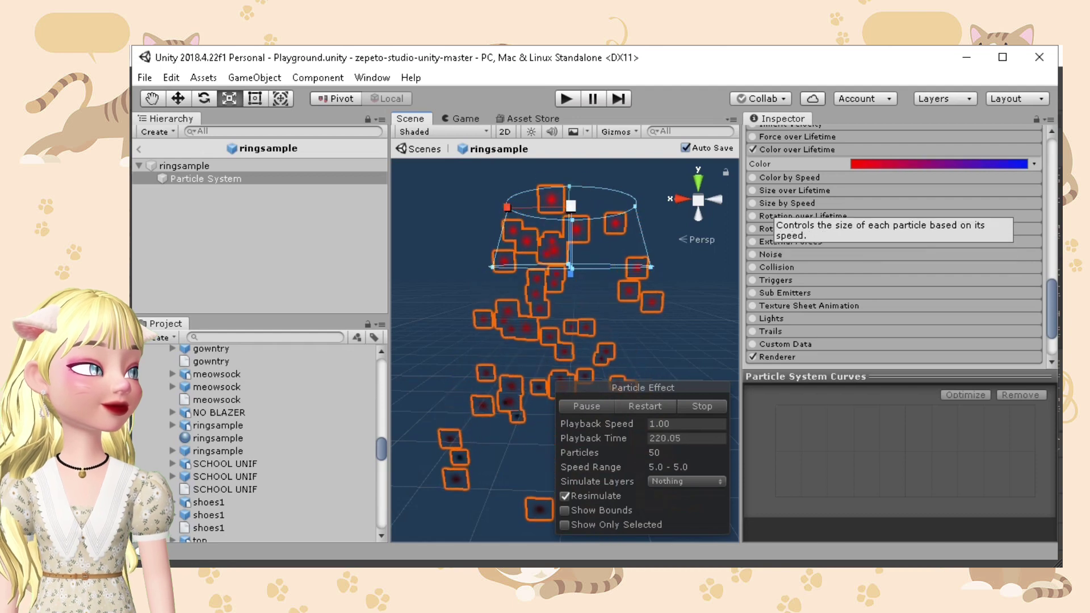
left_click(752, 190)
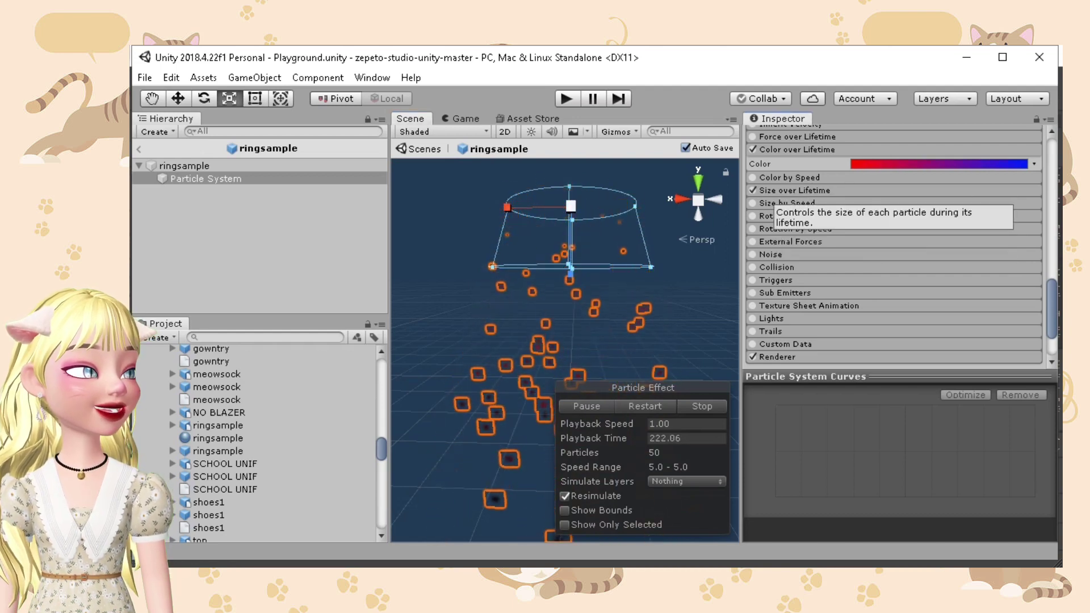
left_click(793, 190)
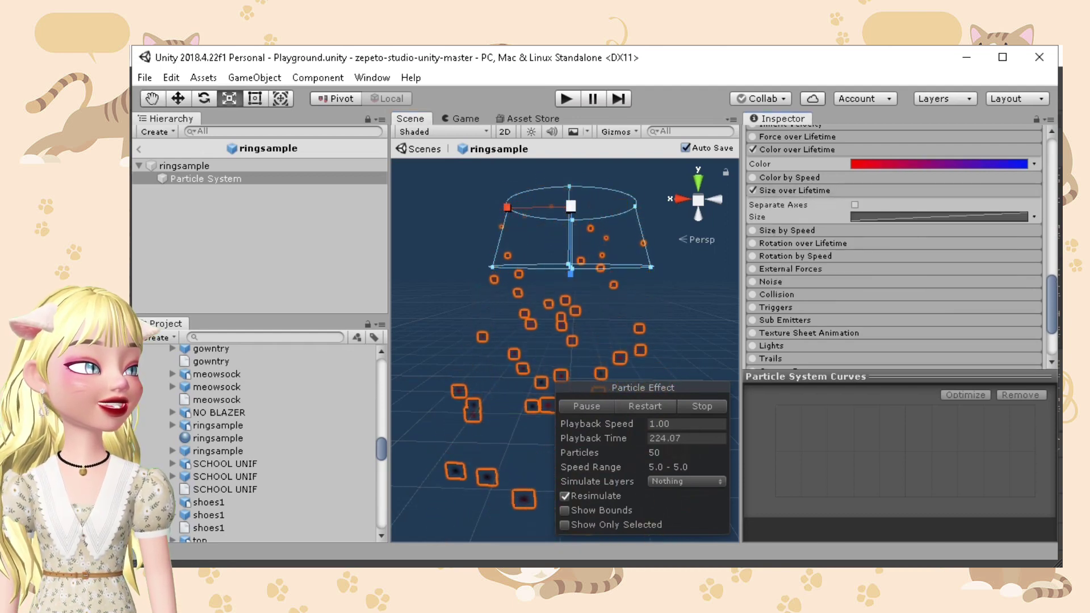
Raise the start key of the Size over Lifetime curve to about 1.0.
left_click(937, 217)
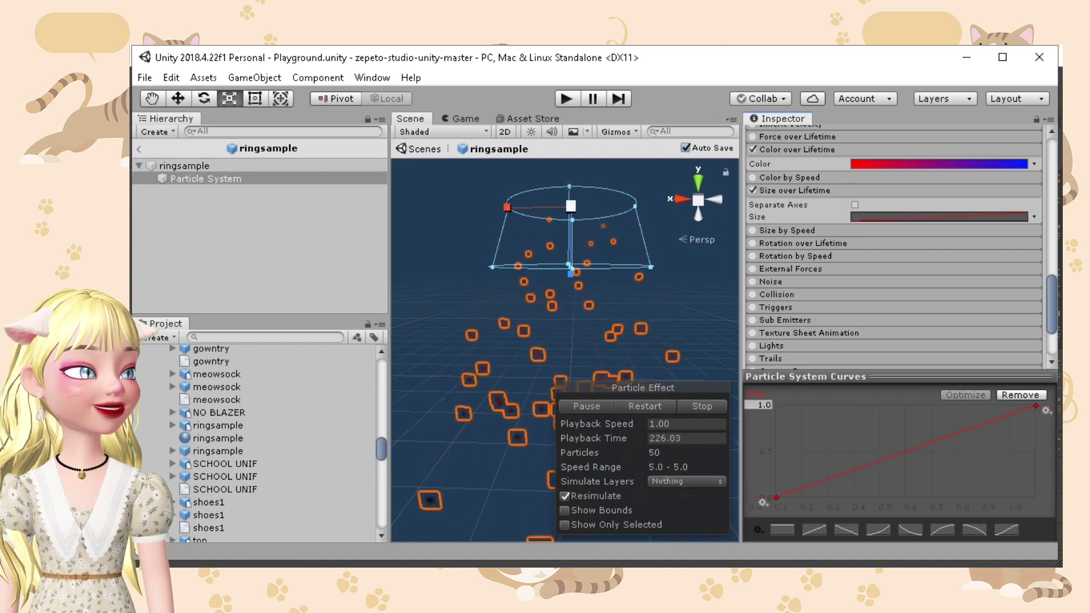
left_click_drag(776, 497, 784, 405)
left_click_drag(781, 493, 776, 407)
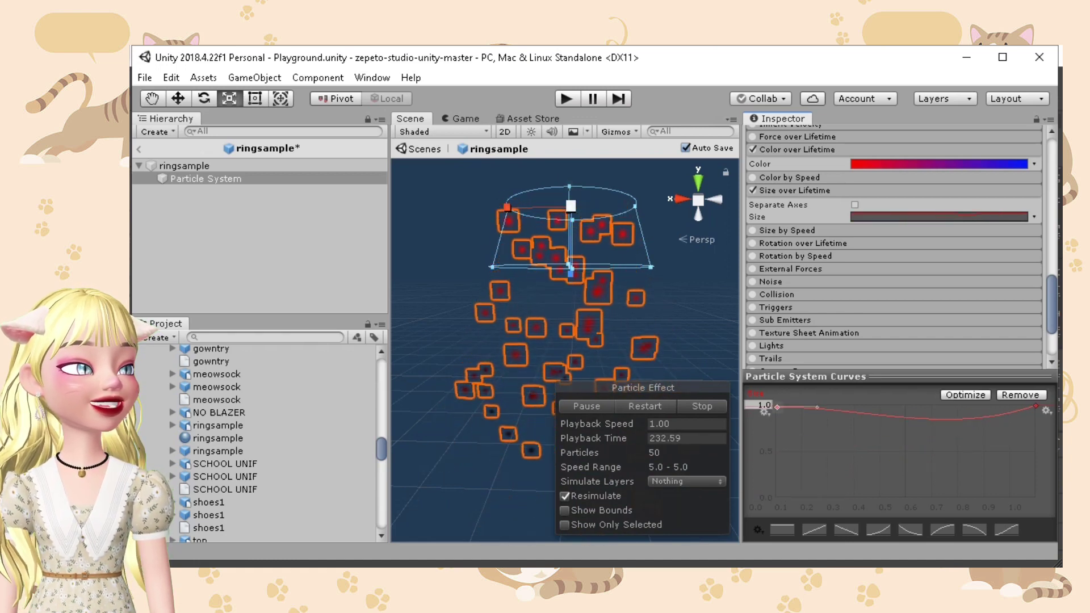